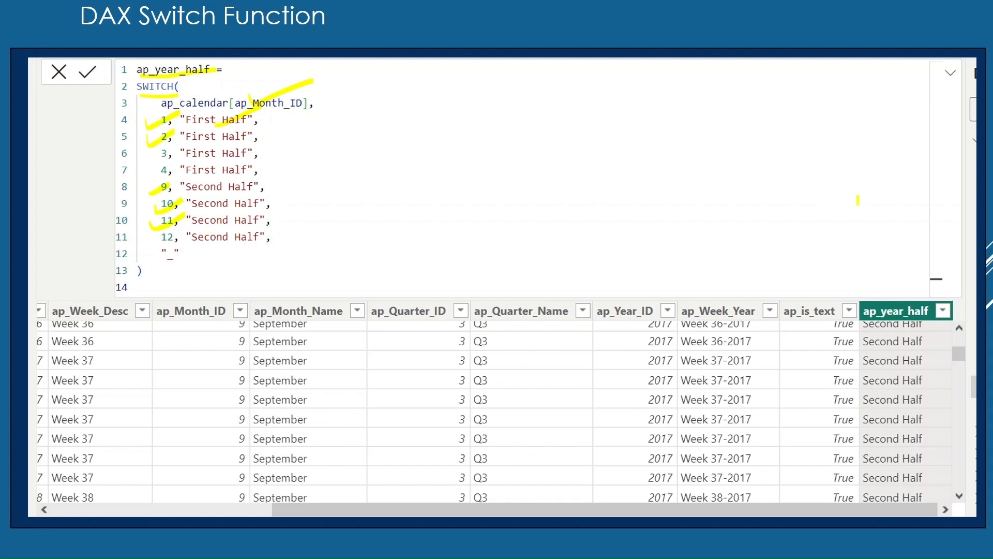
Step: Mark on the slide the month 9 row, its Second Half result and the matching line of the SWITCH formula
mouse_move(876, 279)
mouse_down()
mouse_move(879, 288)
mouse_move(928, 275)
mouse_up()
drag(209, 344, 245, 327)
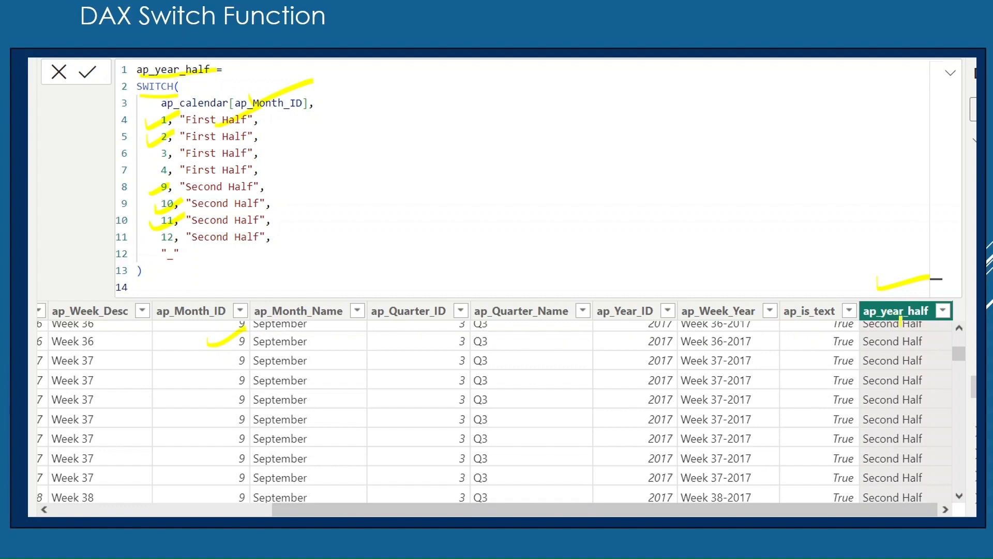
mouse_move(859, 336)
mouse_down()
mouse_move(853, 347)
mouse_move(903, 337)
mouse_up()
drag(148, 181, 169, 177)
drag(205, 190, 233, 176)
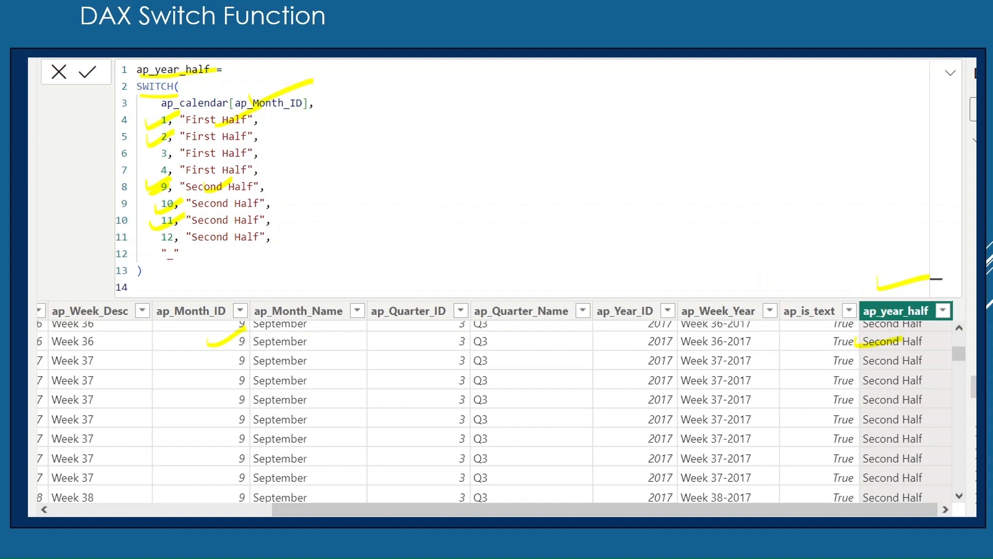
Step: Switch to the AdvanceDaxTutorial report in Power BI Desktop and add a new calculated column to the ap_retail_calendar table
key(alt+Tab)
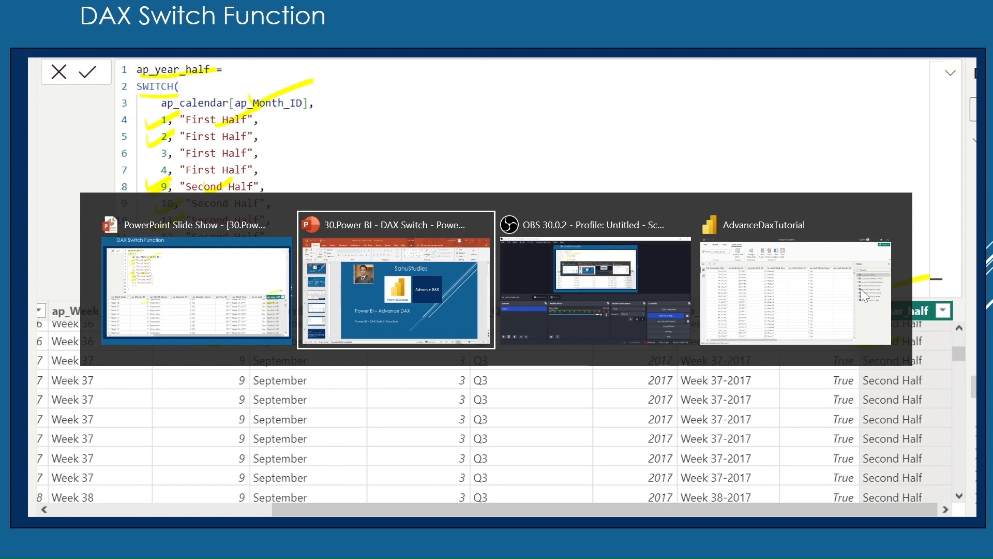
key(alt+Tab)
key(alt+Tab)
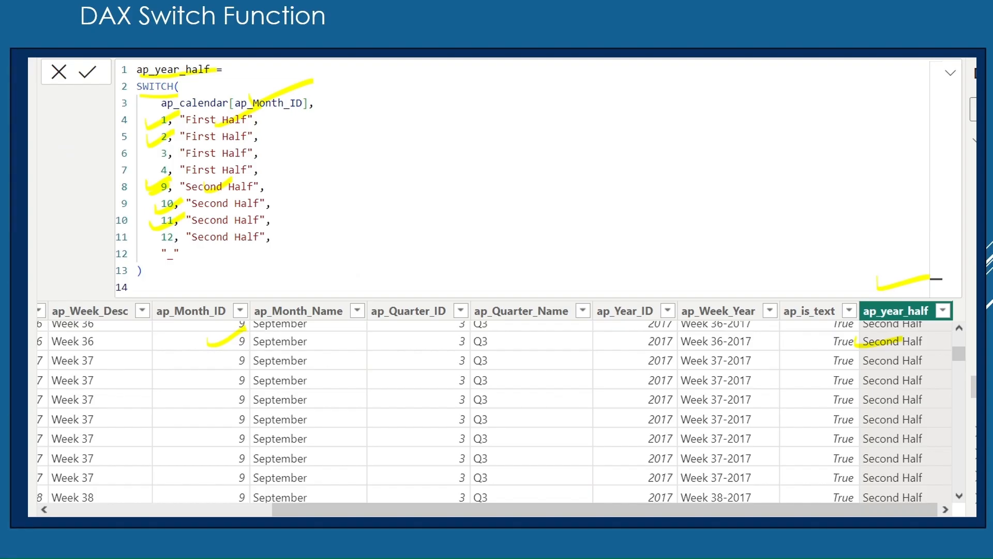
key(alt+Tab)
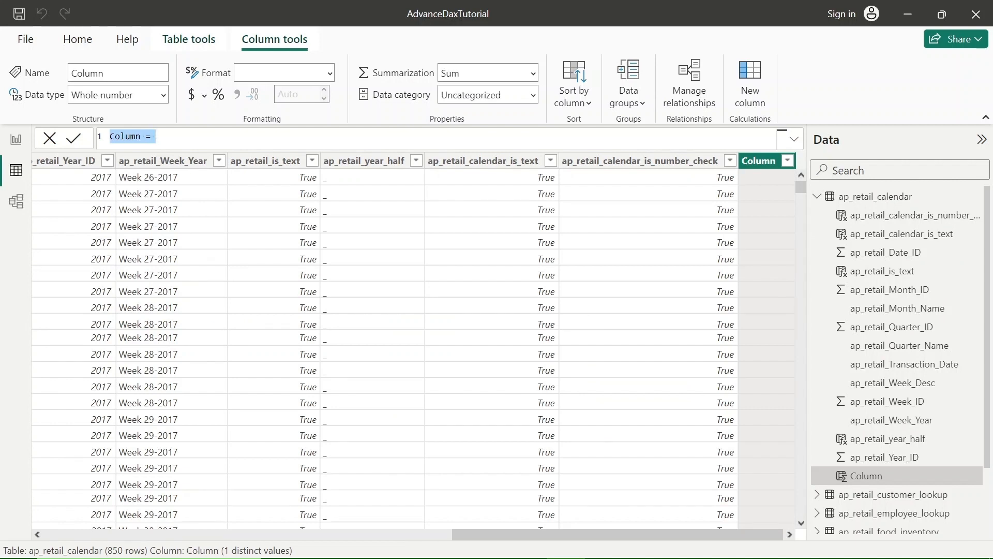
Step: Begin the new column's name as ap_retail_month_, consulting the example formula in the PowerPoint slide show
text(ap_)
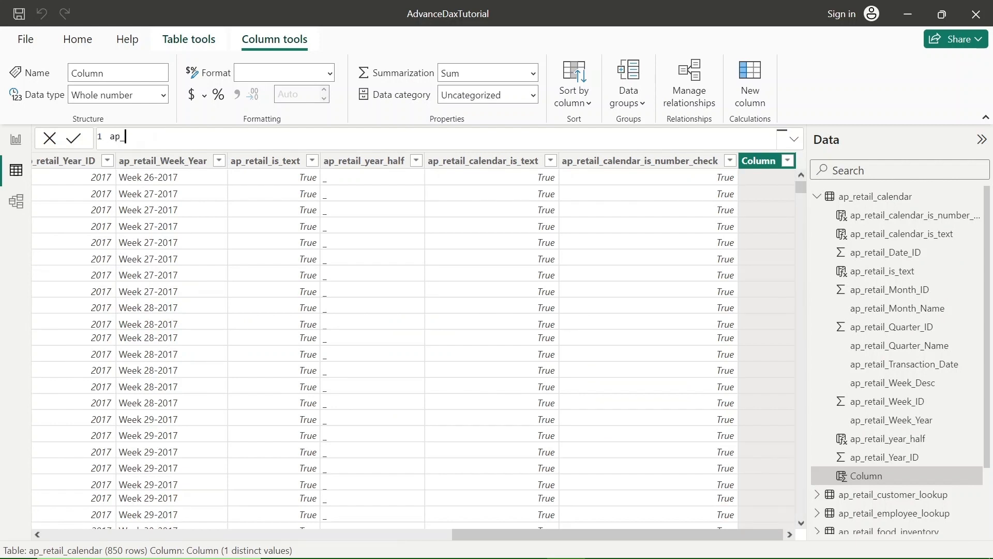
text(retail_)
key(alt+Tab)
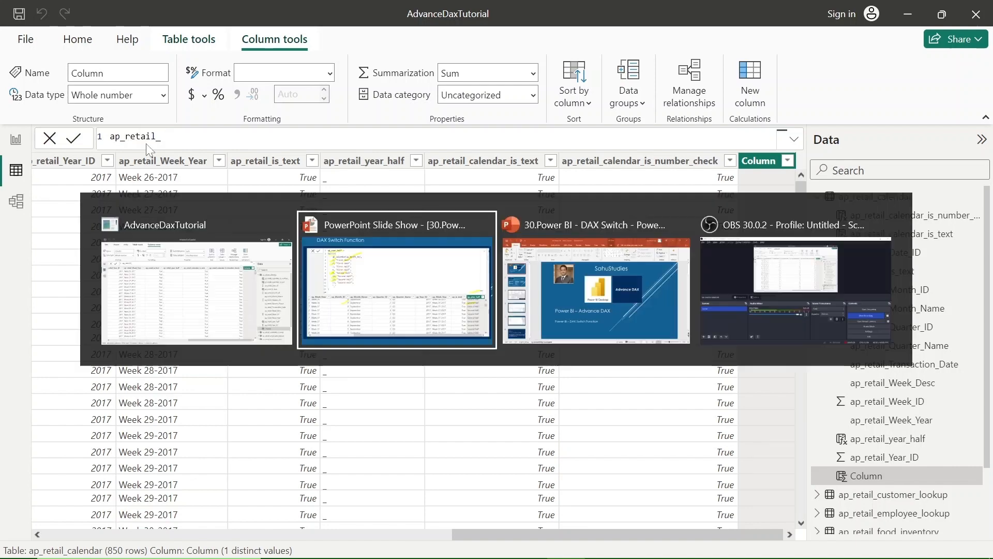
key(alt+Tab)
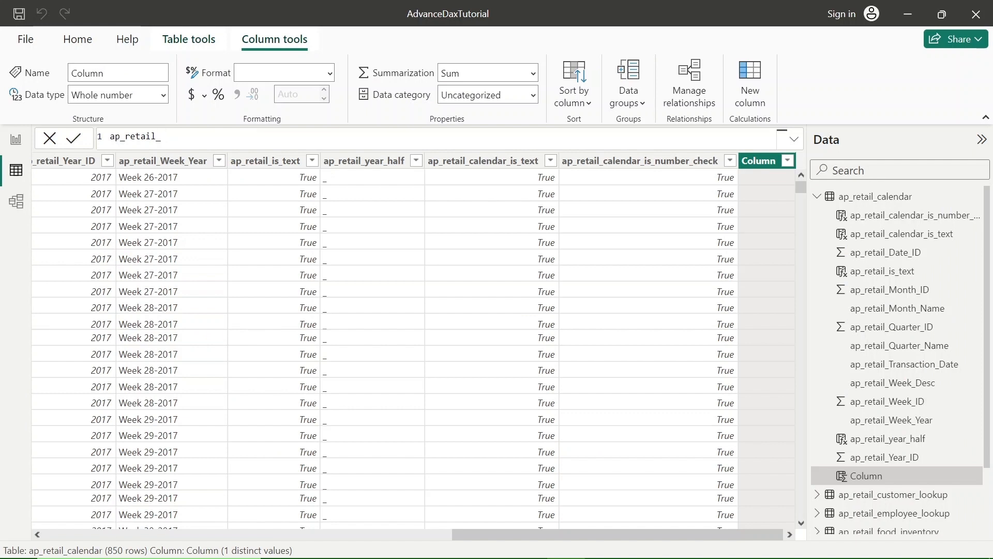
text(month_)
key(alt+Tab)
key(alt+Tab)
text(ha)
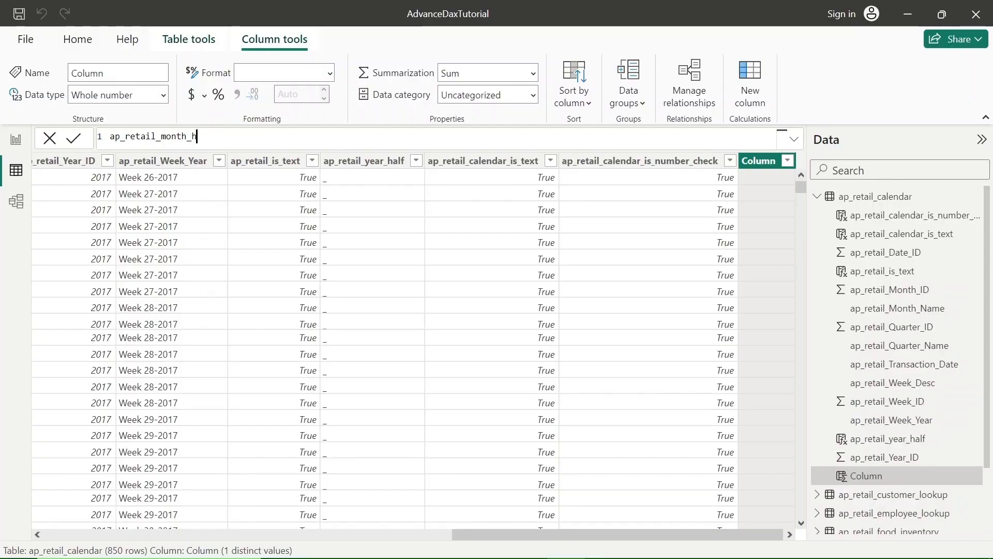
key(BackSpace)
key(BackSpace)
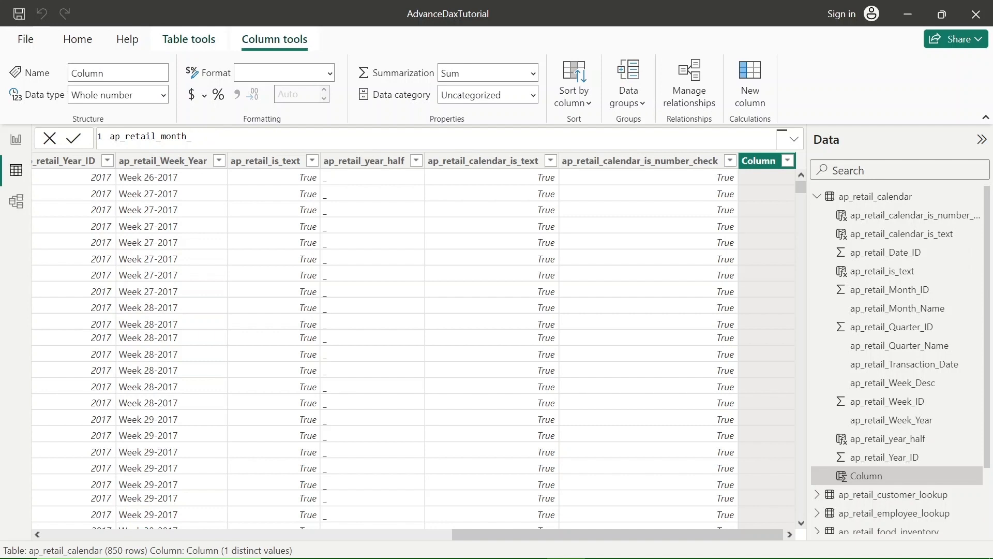
Step: Complete the column name as ap_retail_month_first_second_half, followed by an equals sign and a new formula line
text(first_second_half =)
key(shift+Return)
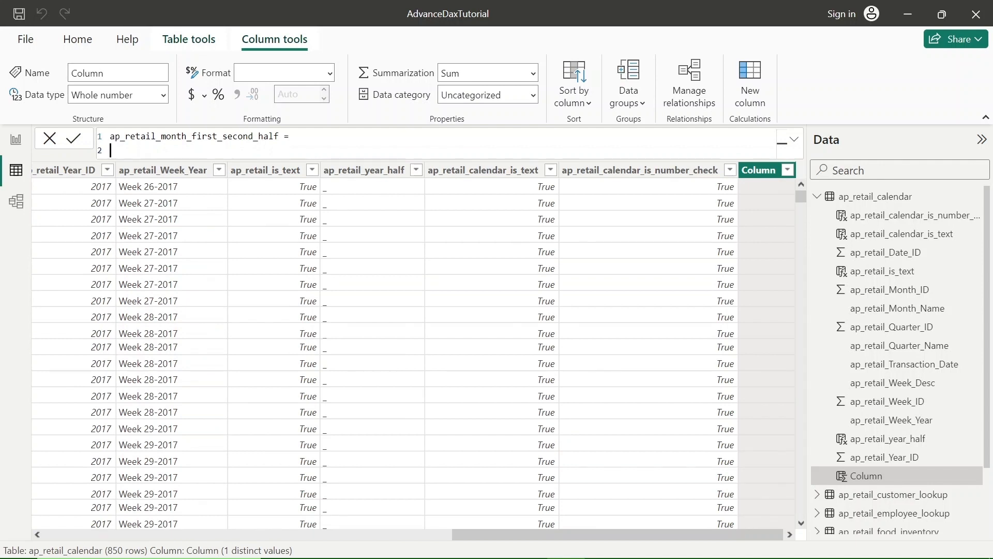
Step: Begin a SWITCH function with ap_retail_calendar[ap_retail_Month_ID] as its expression, followed by a comma and a new line
text(swa)
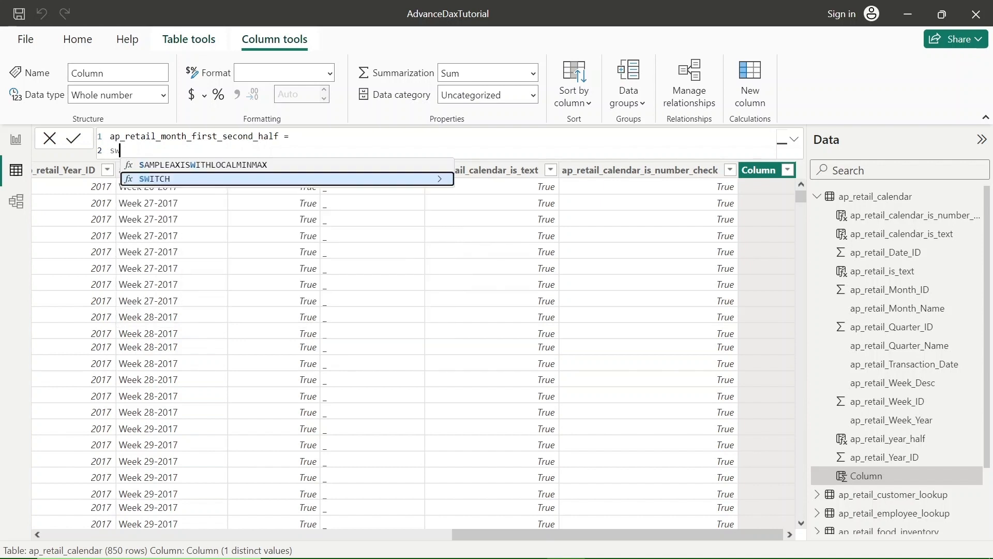
key(Tab)
key(shift+Return)
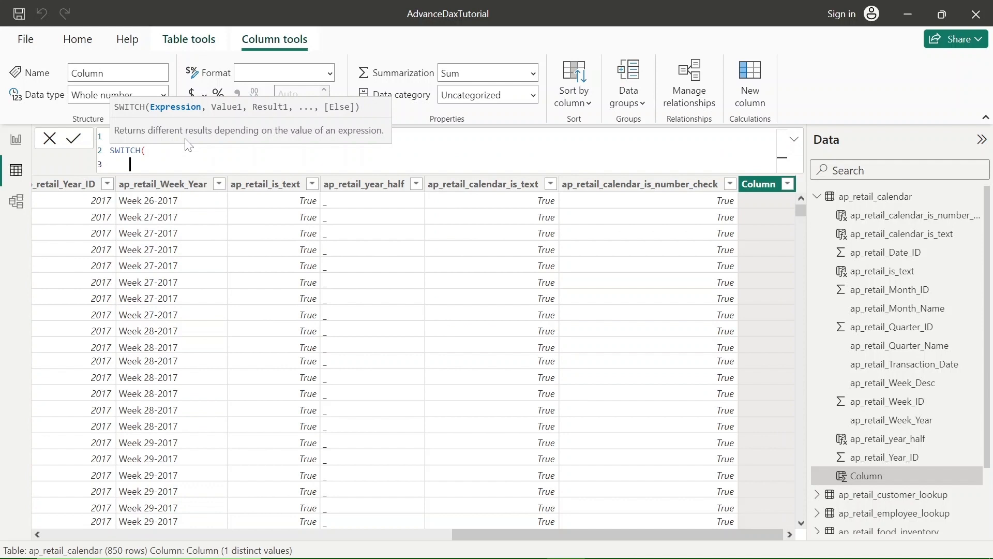
text(ap_r)
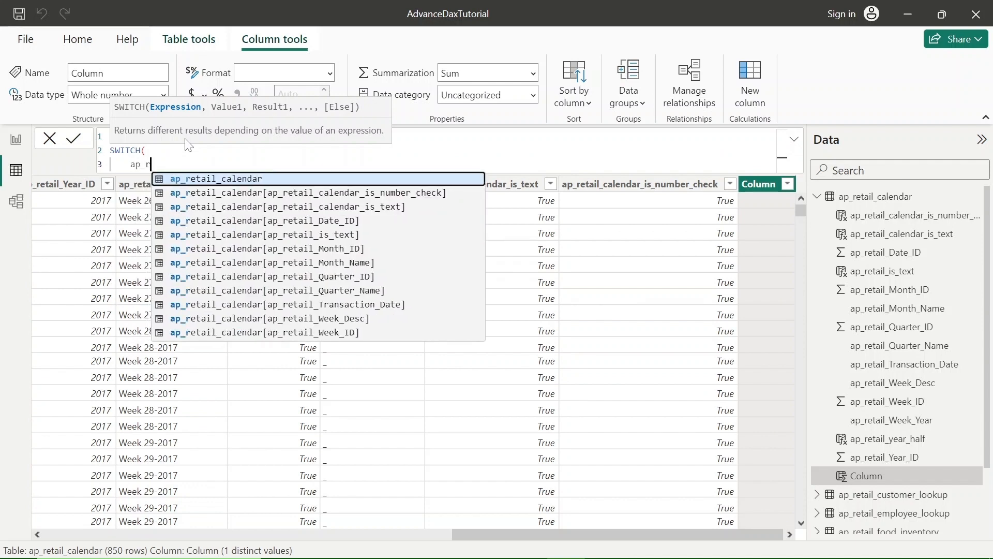
text(etai)
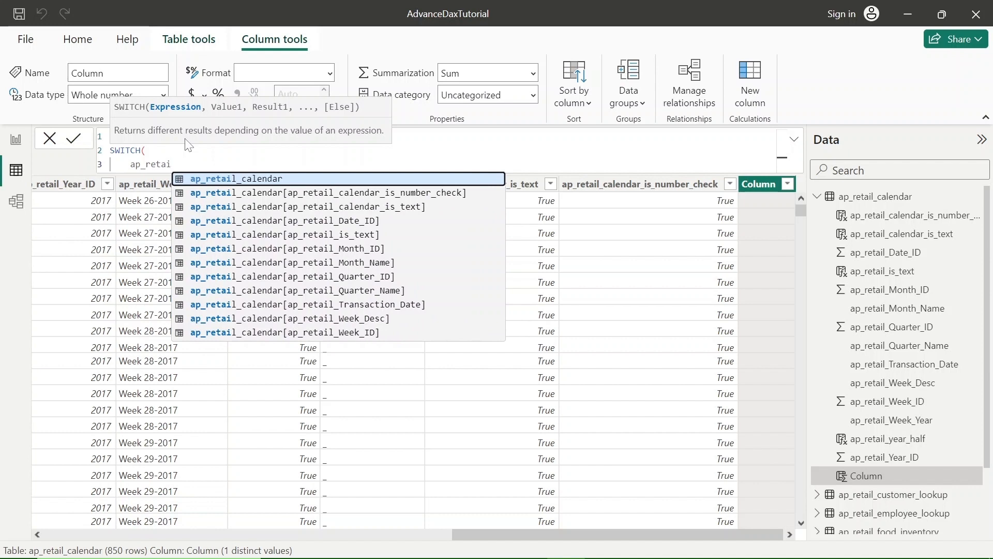
key(Down)
key(Down)
key(Down)
key(Down)
key(Down)
key(Tab)
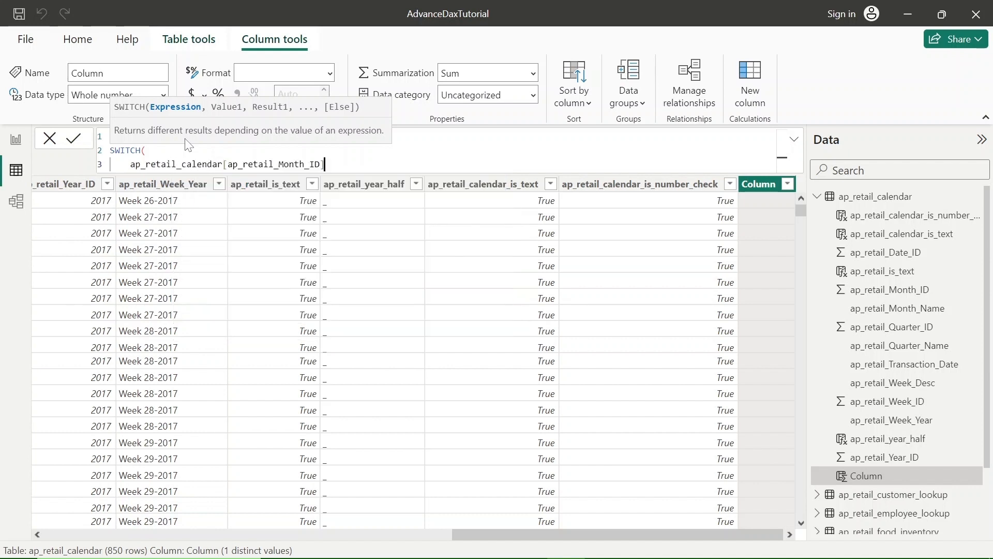
text(,)
key(Return)
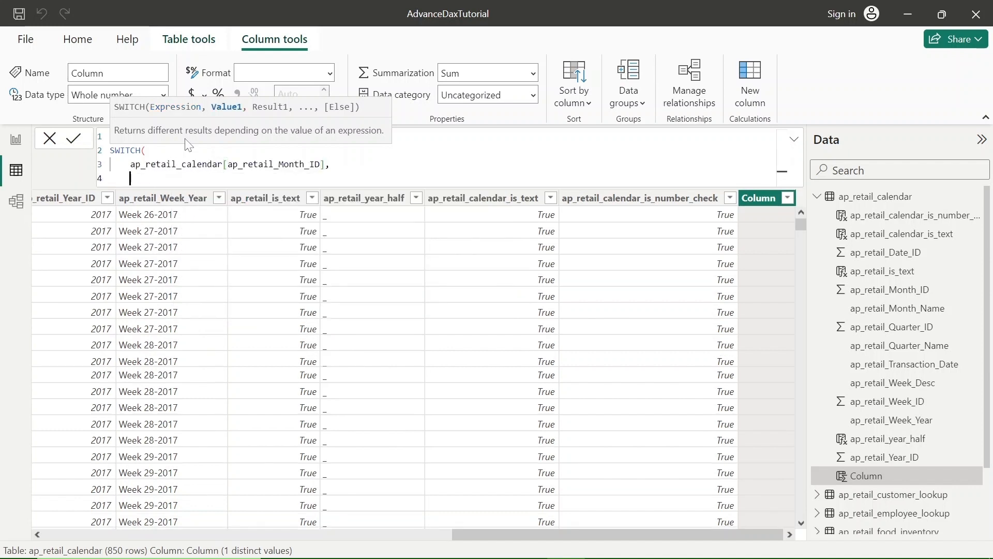
Step: Enter the first value and result pair of the SWITCH function as 1,"First_Half", with a trailing comma
text(1,)
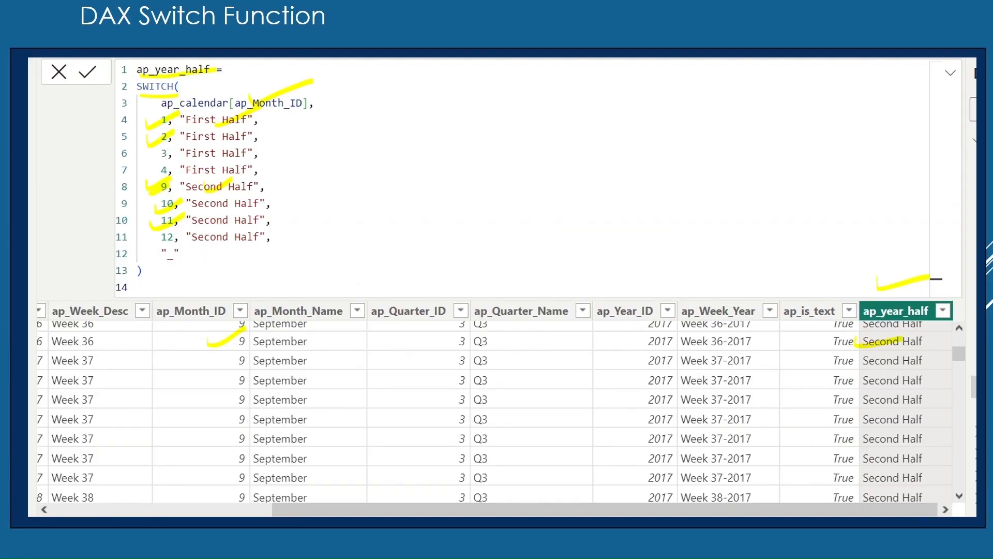
text("")
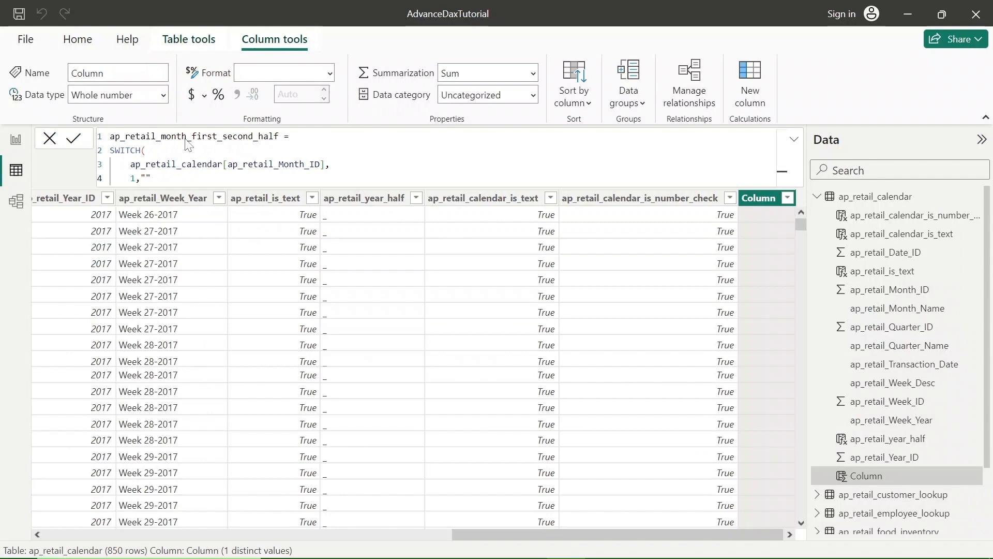
key(Left)
text(First)
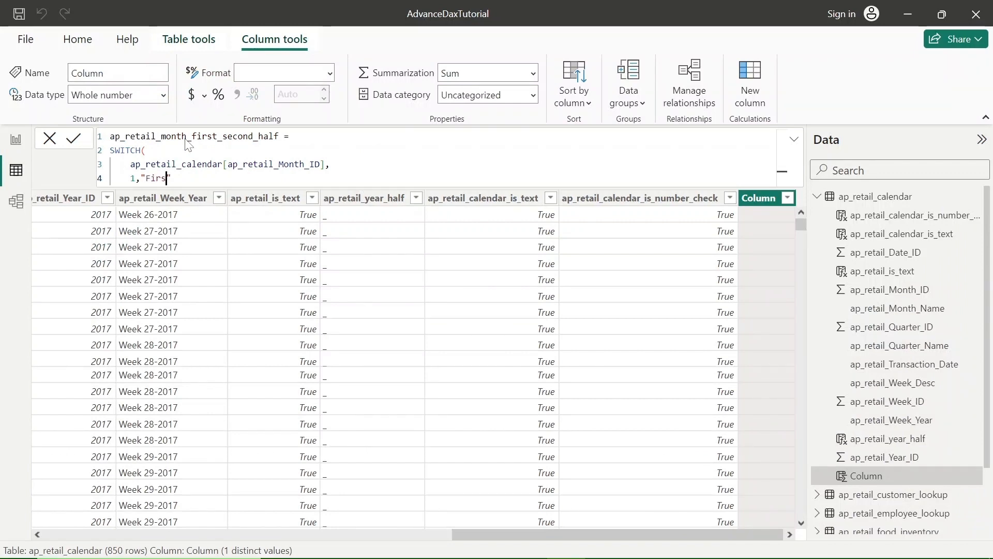
text(_Half)
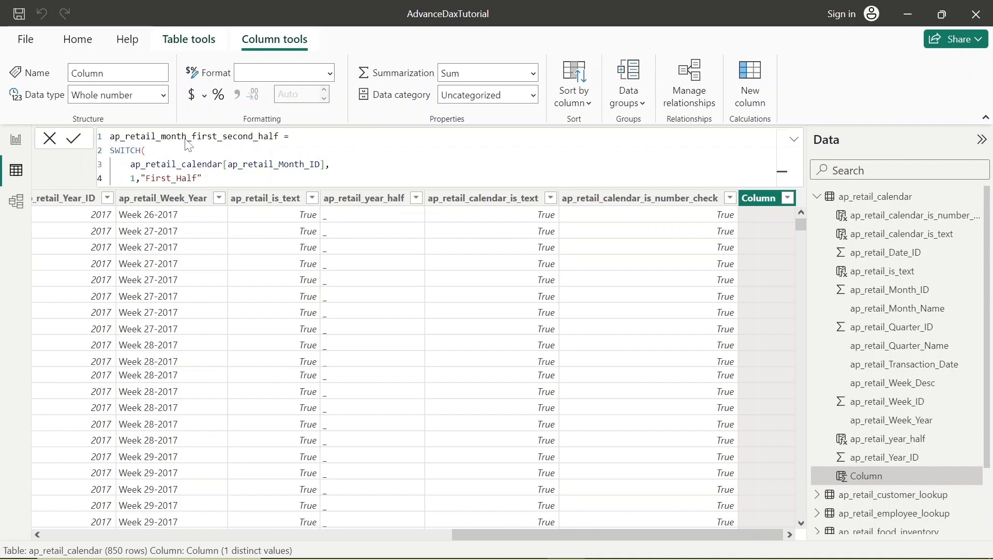
key(Right)
text(,)
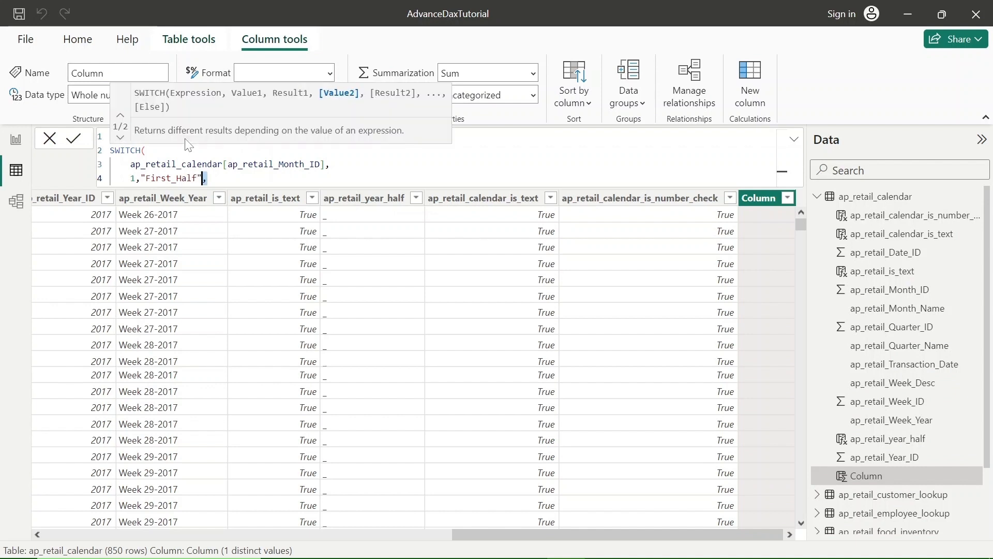
Step: Copy the complete 1,"First_Half", line of the formula, including its trailing comma
key(shift+Left)
key(shift+Left)
key(shift+Left)
key(shift+Left)
key(shift+Left)
key(shift+Left)
key(shift+Left)
key(shift+Left)
key(shift+Left)
key(shift+Left)
key(shift+Left)
key(shift+Left)
key(shift+Left)
key(shift+Left)
key(shift+Left)
key(ctrl+c)
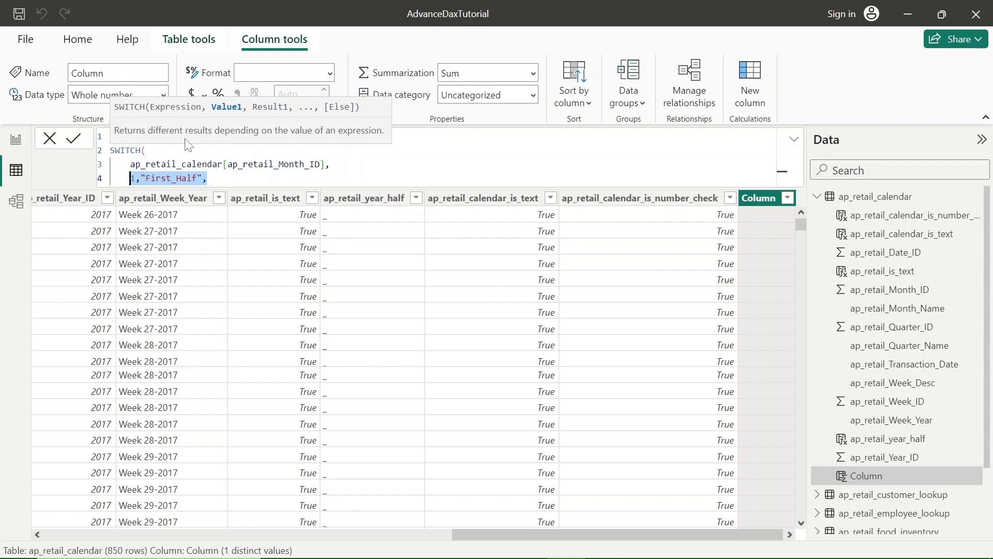
key(Right)
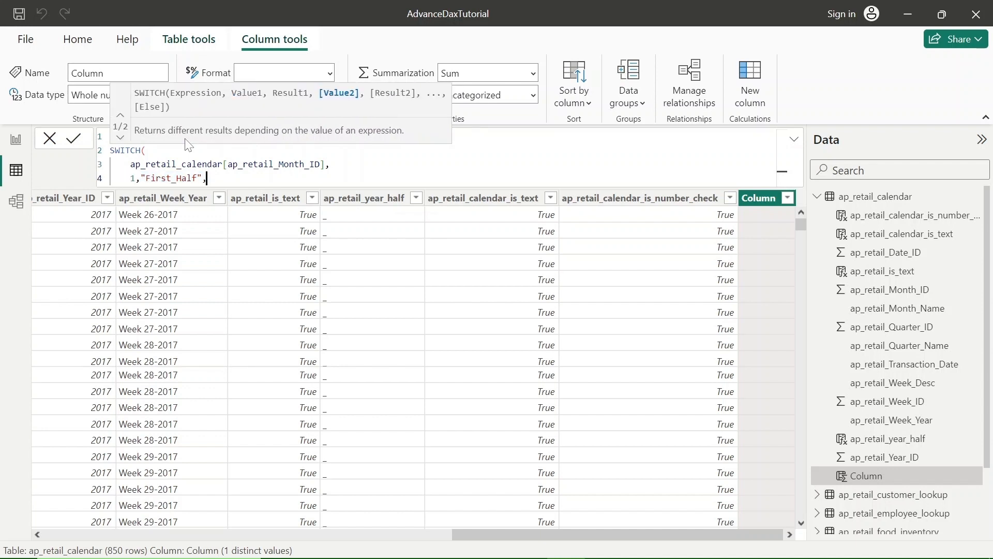
Step: Paste the copied First_Half line five times, each on its own new line below the original
key(shift+Return)
key(ctrl+v)
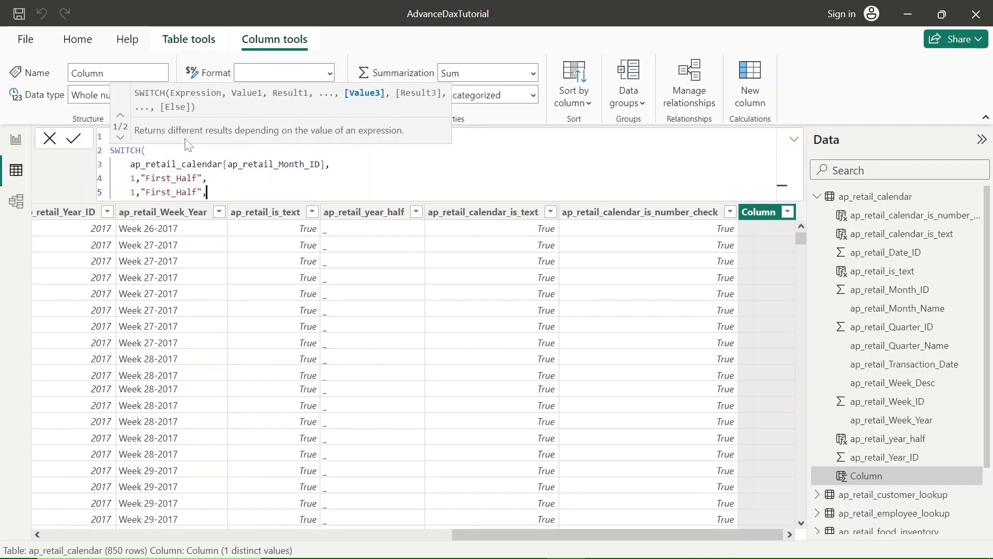
key(shift+Return)
key(ctrl+v)
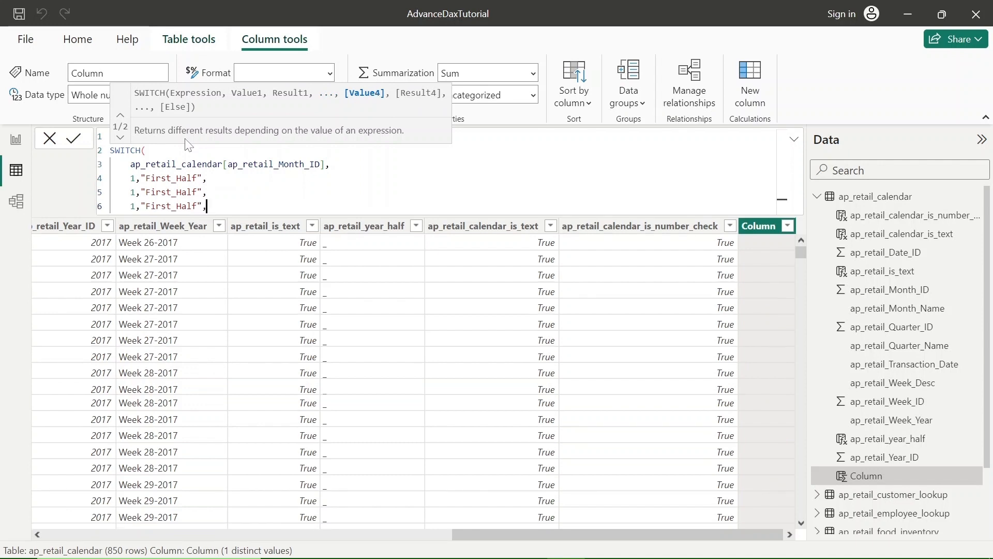
key(shift+Return)
key(ctrl+v)
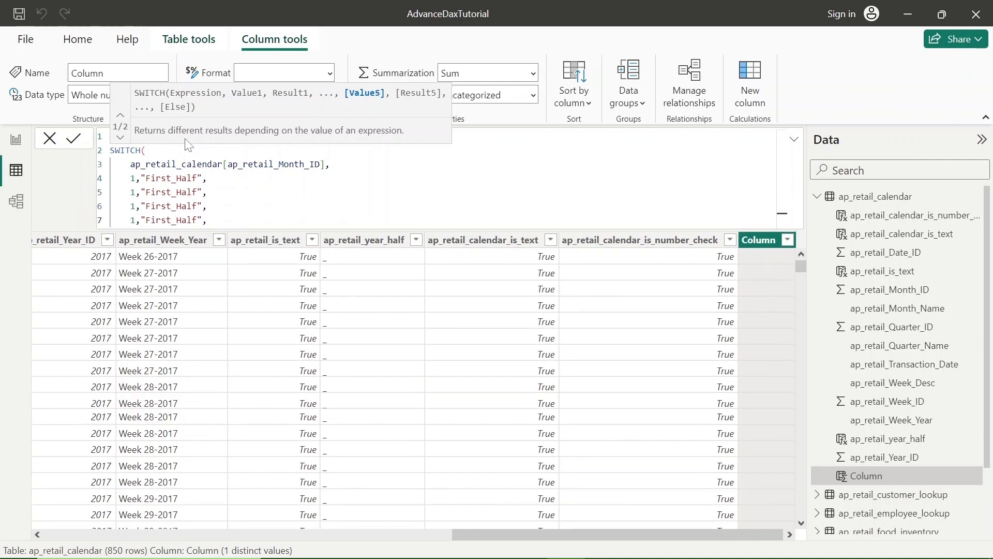
key(shift+Return)
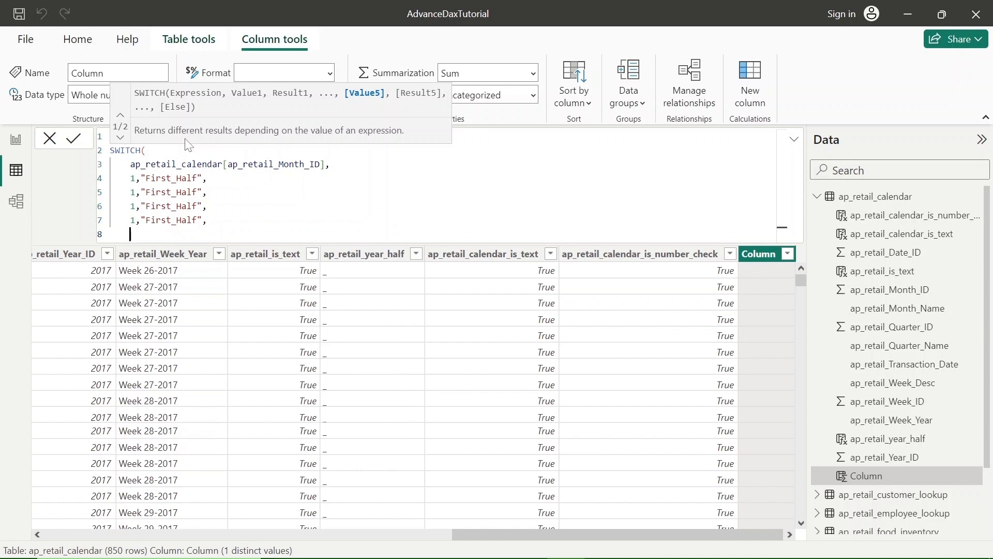
key(ctrl+v)
key(shift+Return)
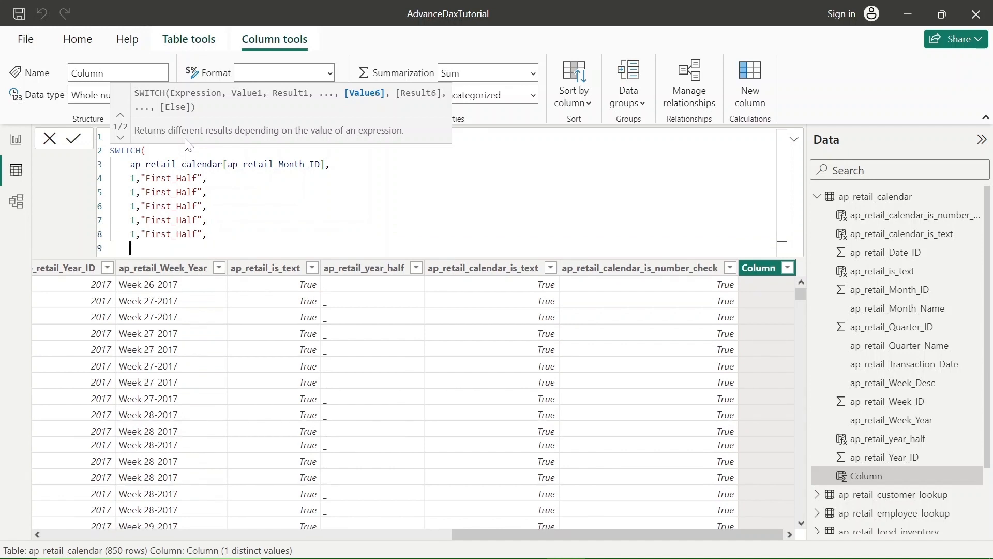
key(ctrl+v)
Step: Renumber the month values of the five pasted First_Half lines as 2, 3, 4, 5 and 6
click(136, 192)
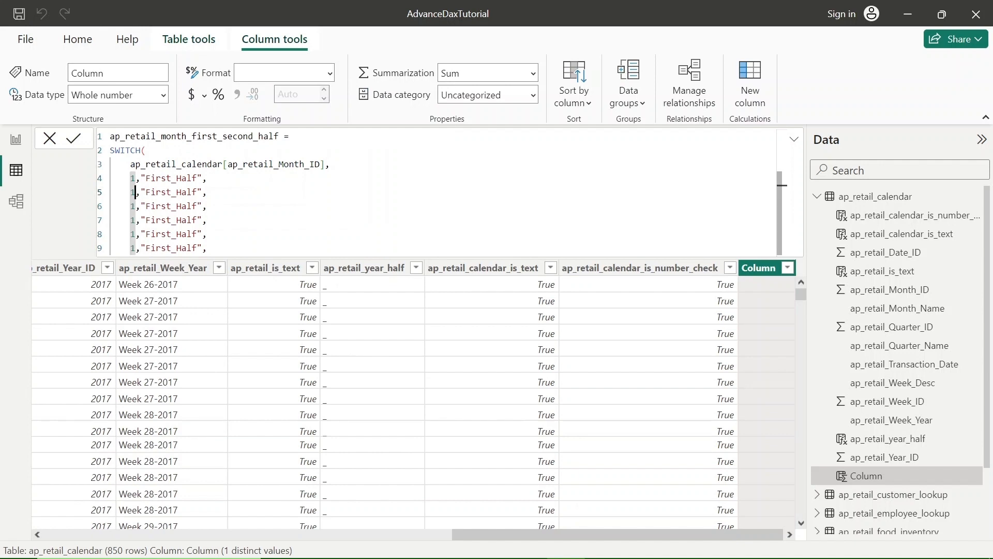
key(BackSpace)
text(2)
key(Down)
key(BackSpace)
text(3)
key(Down)
key(BackSpace)
text(4)
key(Down)
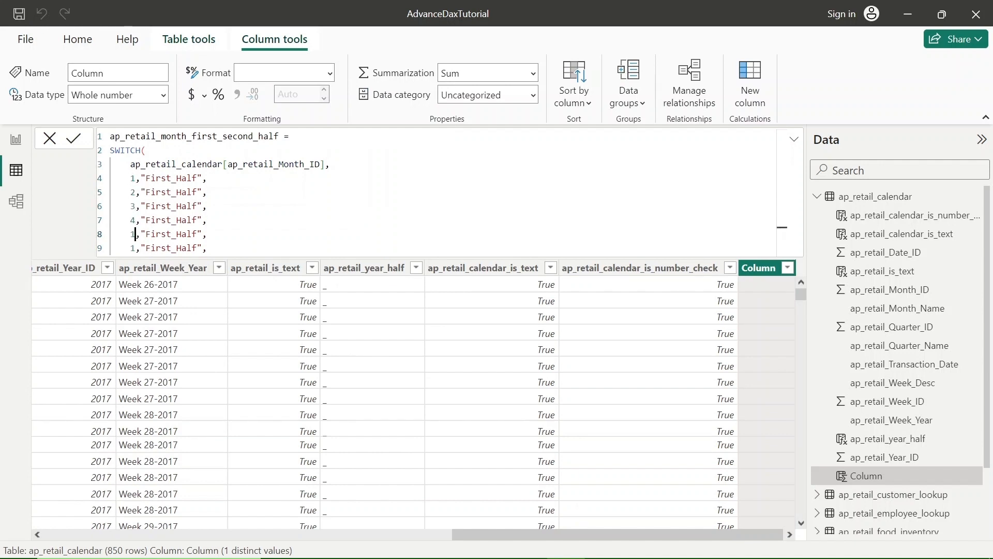
key(BackSpace)
text(5)
key(Down)
key(BackSpace)
text(6)
Step: Paste another pair on a new line below month 6 and change it to 7,"Second_Half",
key(End)
key(shift+Return)
key(ctrl+v)
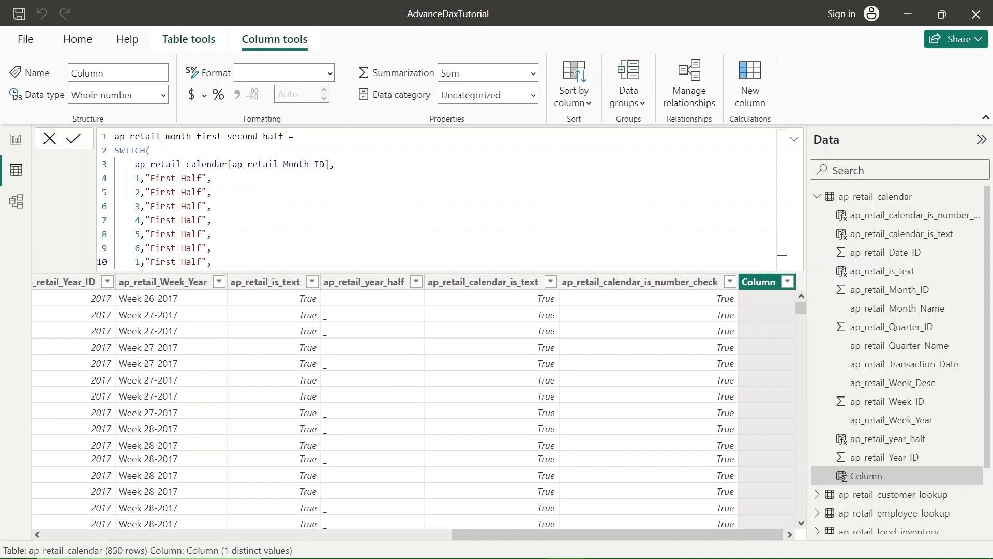
click(140, 262)
key(BackSpace)
text(7)
key(Right)
key(shift+Right)
key(shift+Right)
key(shift+Right)
key(shift+Right)
key(shift+Right)
text(Second)
Step: Copy the complete 7,"Second_Half", line of the formula, including its trailing comma
key(Left)
key(Left)
key(Left)
key(Left)
key(Left)
key(Left)
key(Left)
key(Left)
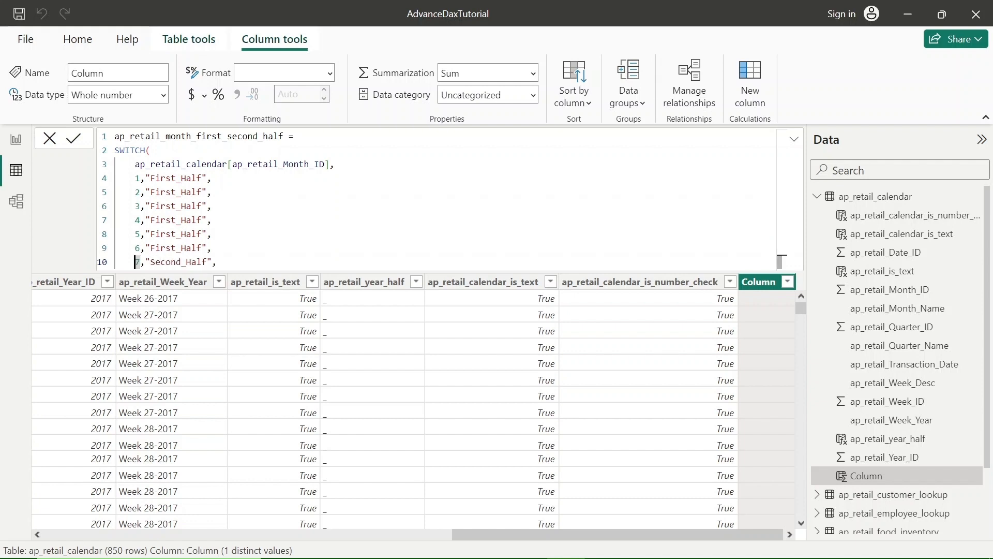
key(shift+Right)
key(shift+Right)
key(shift+Right)
key(shift+Right)
key(shift+Right)
key(shift+Right)
key(shift+Right)
key(shift+Right)
key(shift+Right)
key(shift+Right)
key(shift+Right)
key(shift+Right)
key(shift+Right)
key(shift+Right)
key(shift+Right)
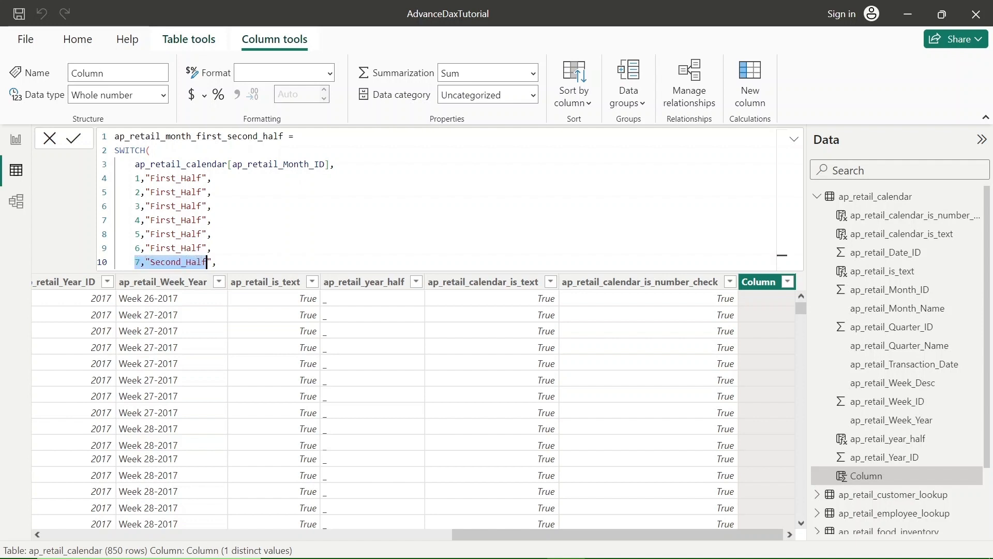
key(shift+Right)
key(ctrl+c)
key(Right)
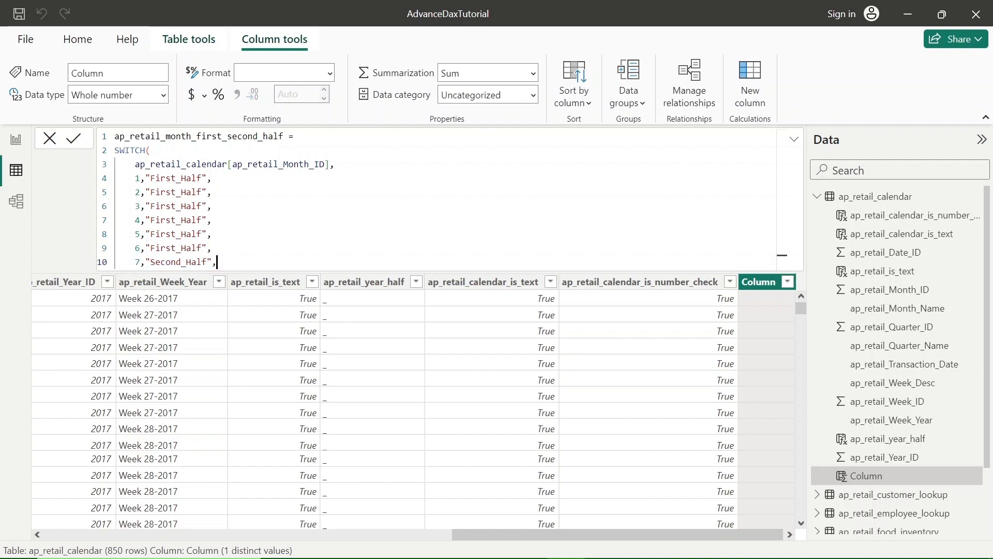
Step: Paste the copied 7,"Second_Half", line five times, each on its own new line below the original
key(Return)
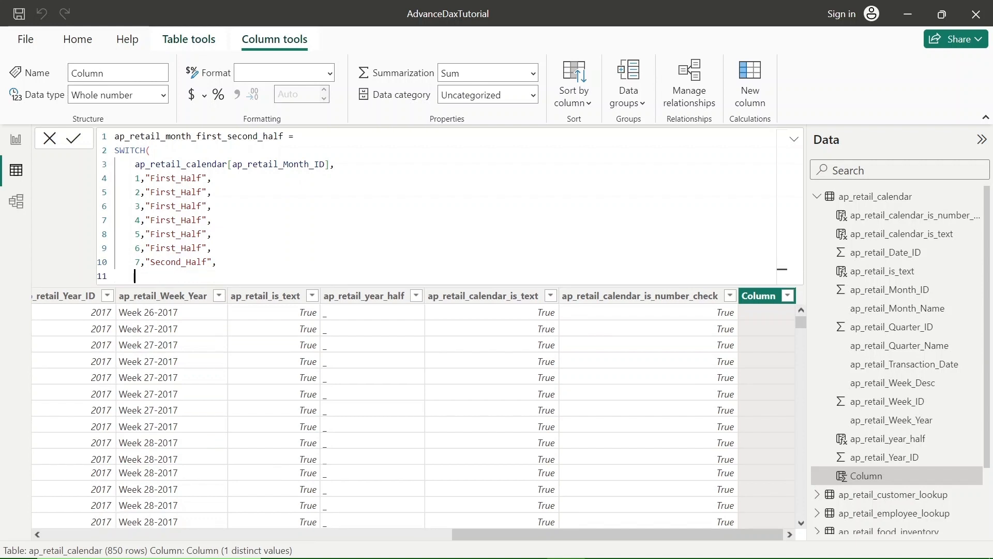
key(ctrl+v)
key(Return)
key(ctrl+v)
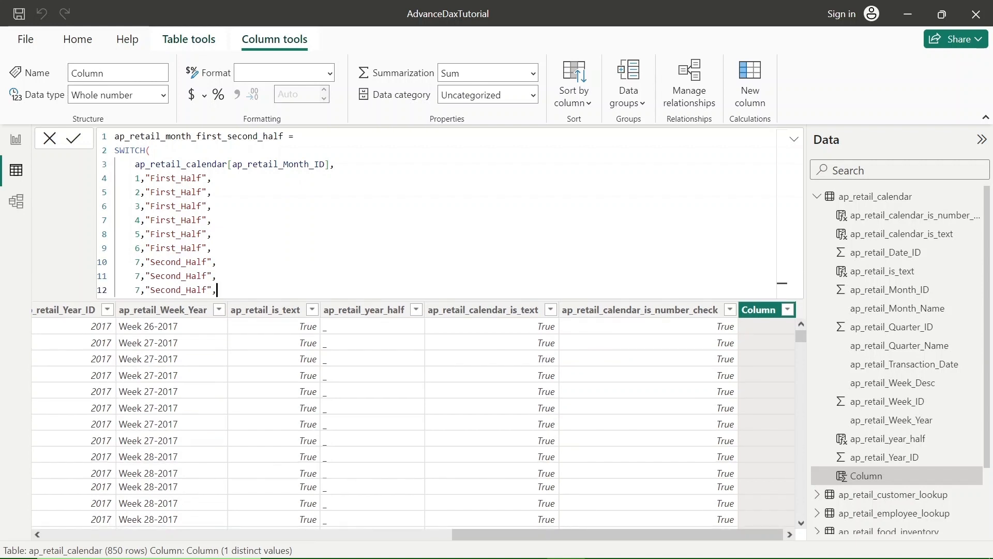
key(Return)
key(ctrl+v)
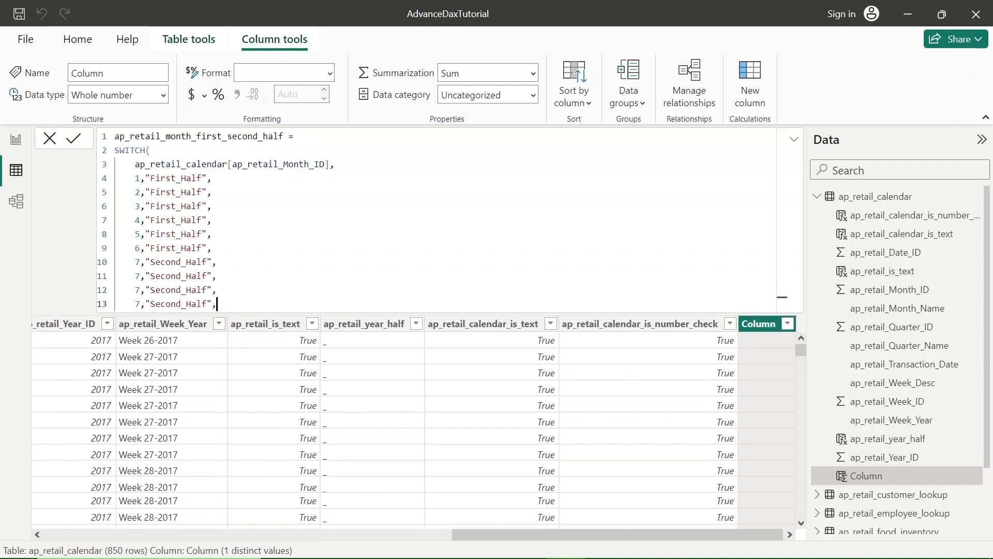
key(Return)
key(ctrl+v)
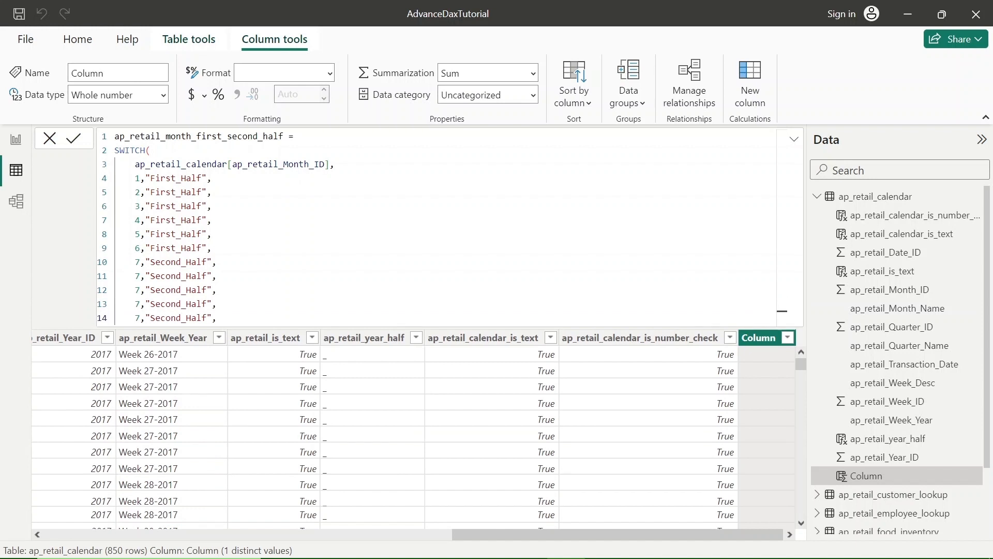
key(Return)
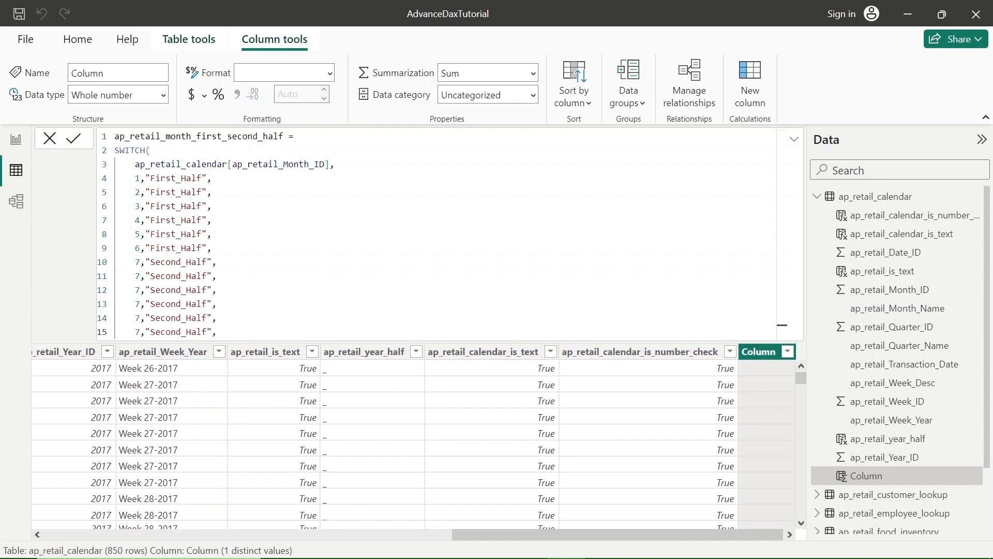
Step: Renumber the month values of the five pasted Second_Half lines as 8, 9, 10, 11 and 12
click(140, 276)
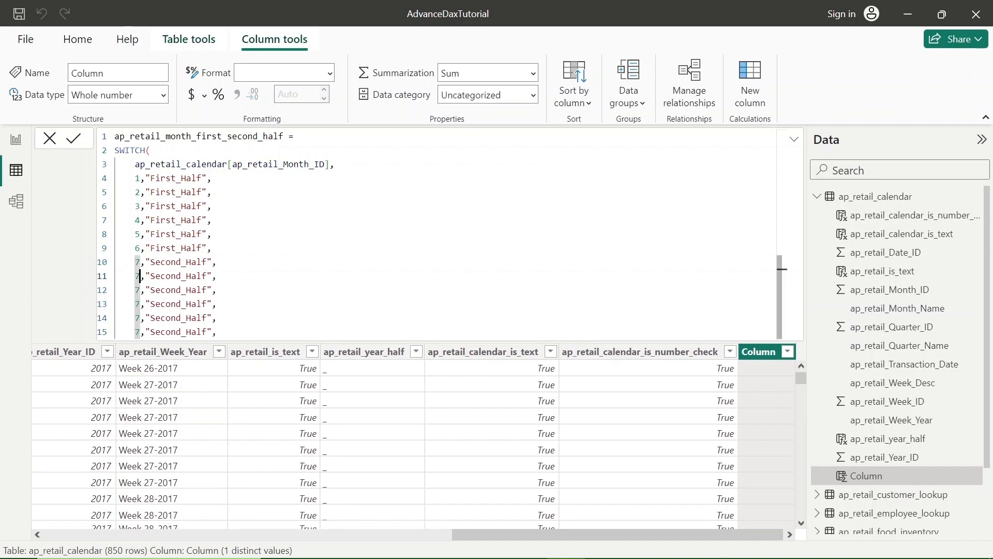
key(BackSpace)
text(8)
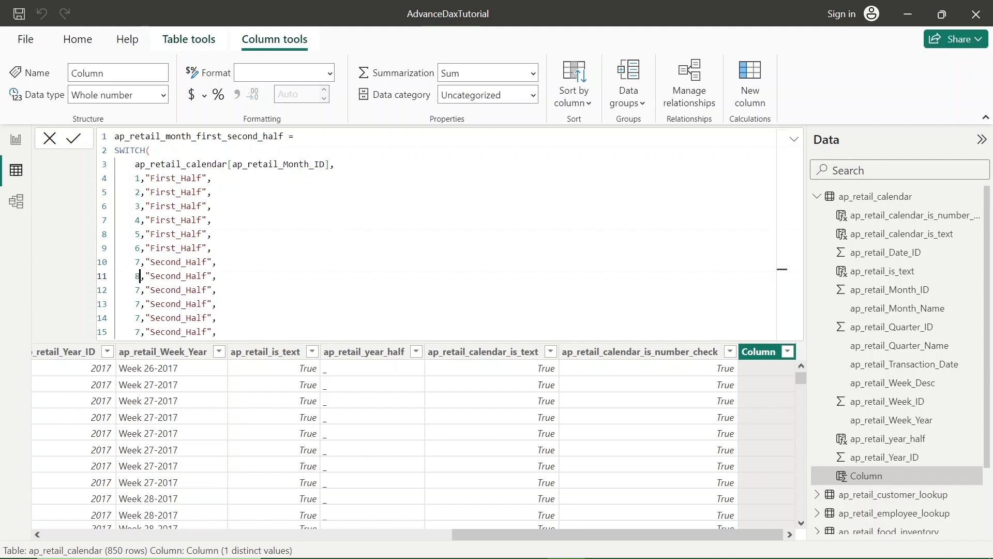
key(Down)
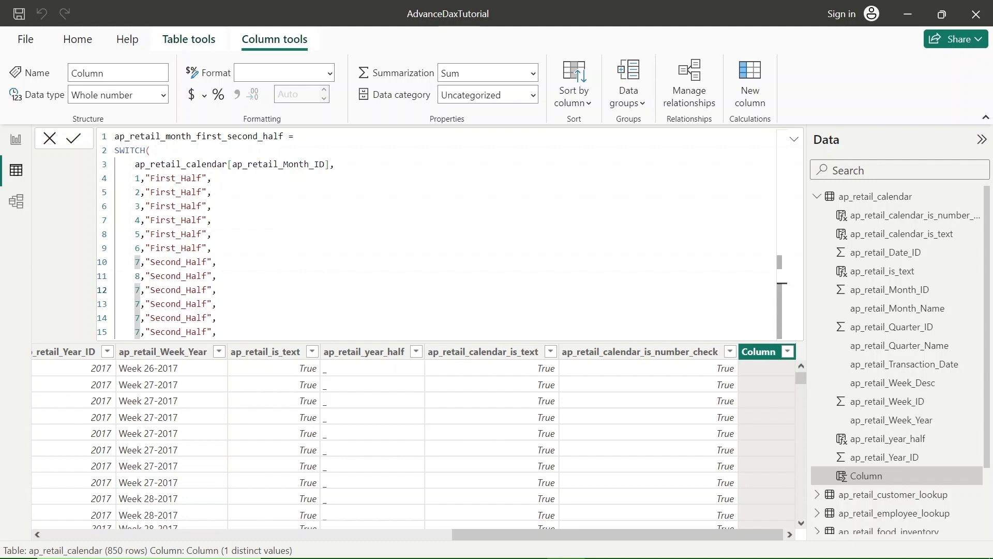
key(BackSpace)
text(9)
key(Down)
key(BackSpace)
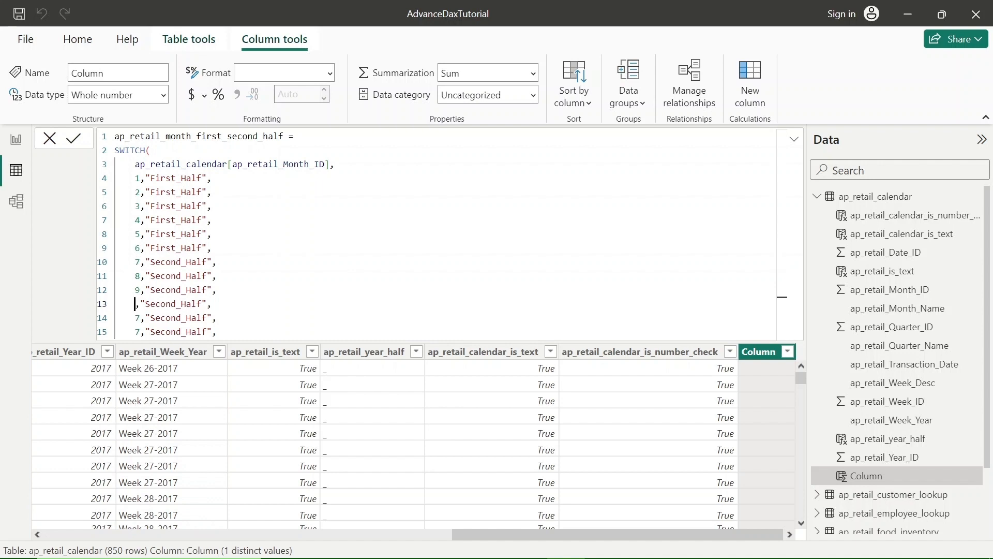
text(10)
key(Left)
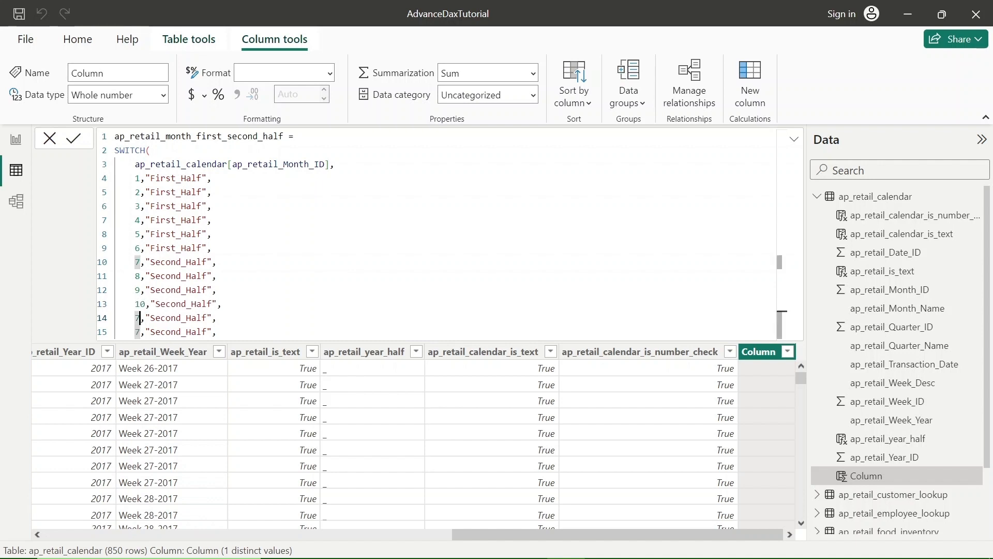
key(BackSpace)
text(11)
key(Down)
key(BackSpace)
text(12)
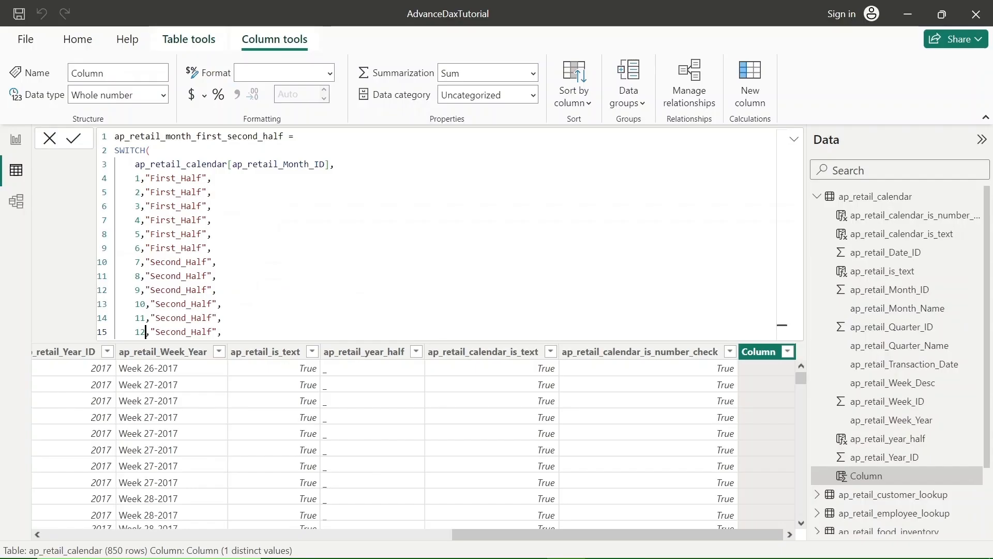
Step: Add "_" as the SWITCH default result on a new line below month 12 and close the function's parenthesis on its own line
key(Right)
key(Right)
key(Right)
key(Right)
key(Right)
key(Right)
key(Right)
key(Right)
key(Right)
key(Right)
key(Right)
key(Right)
key(Right)
key(Right)
key(shift+Return)
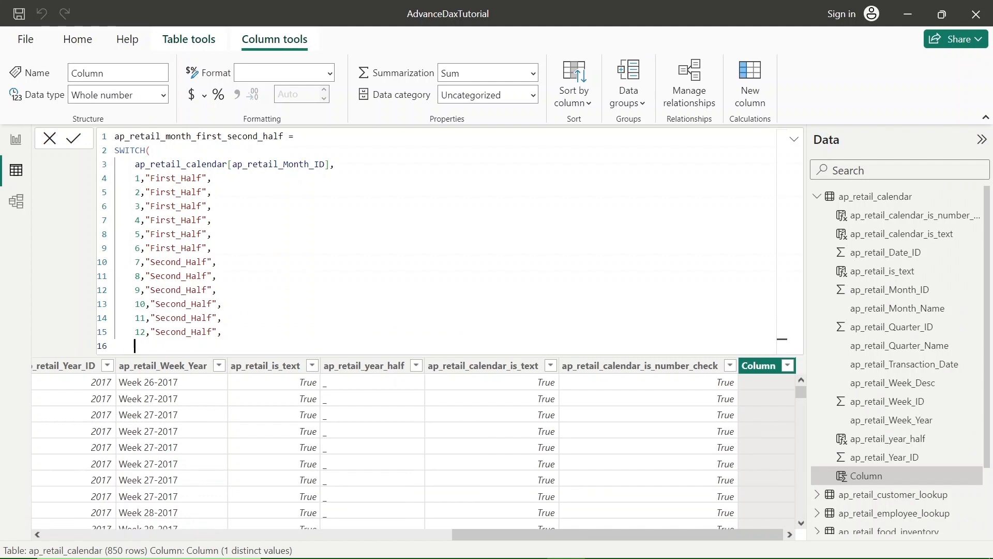
text("_")
key(shift+Return)
text())
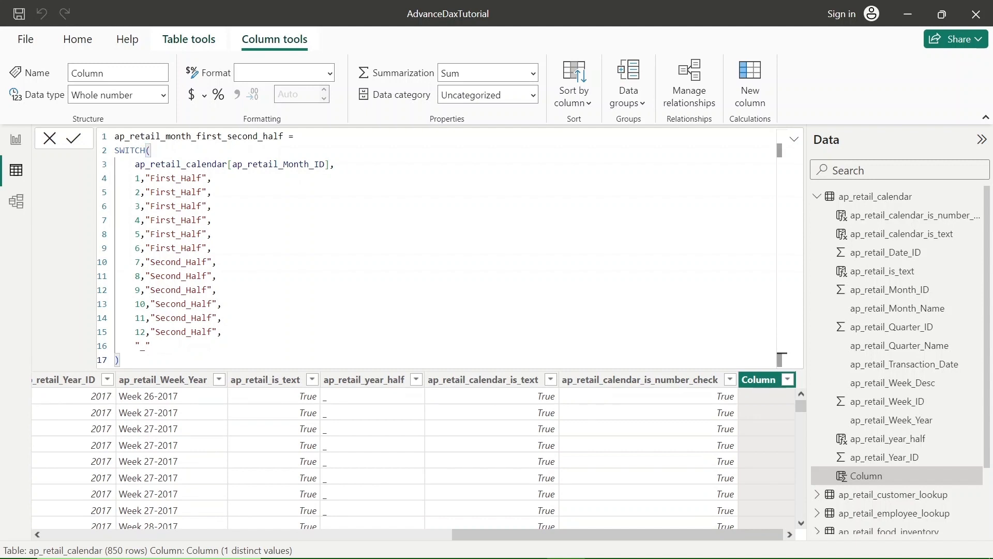
Step: Review the formula's column name, SWITCH function, ap_retail_Month_ID expression and the value-result pairs for months 1, 2, 11 and 12
double_click(206, 137)
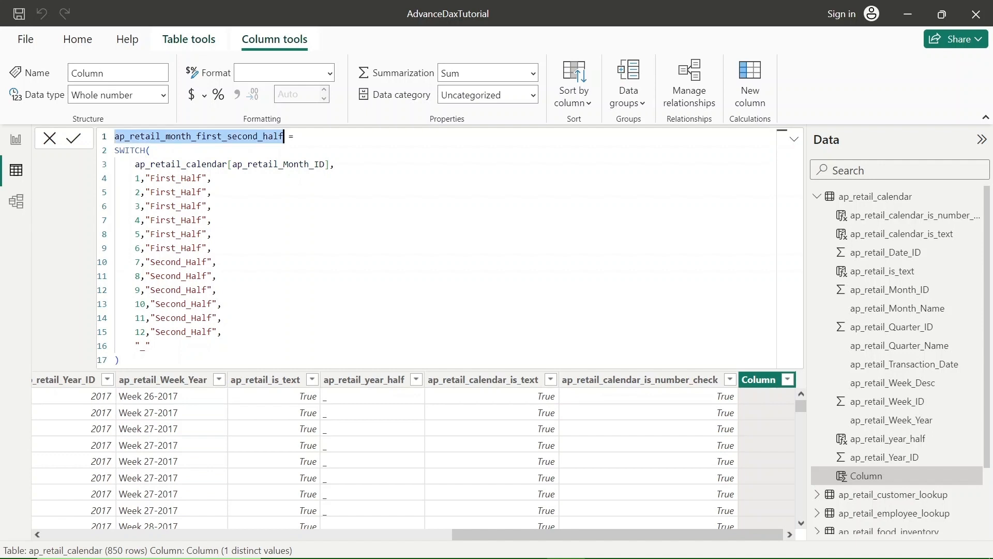
double_click(130, 151)
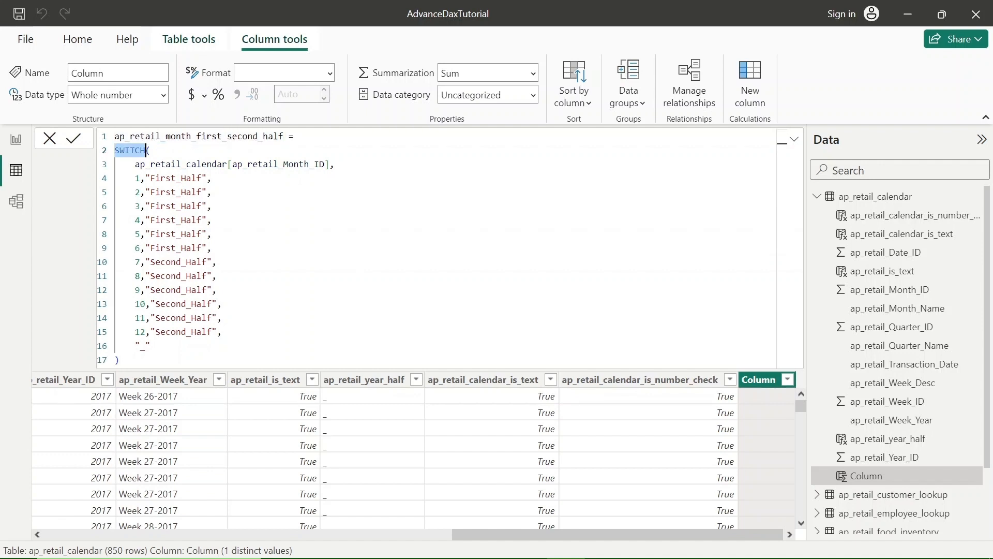
double_click(293, 165)
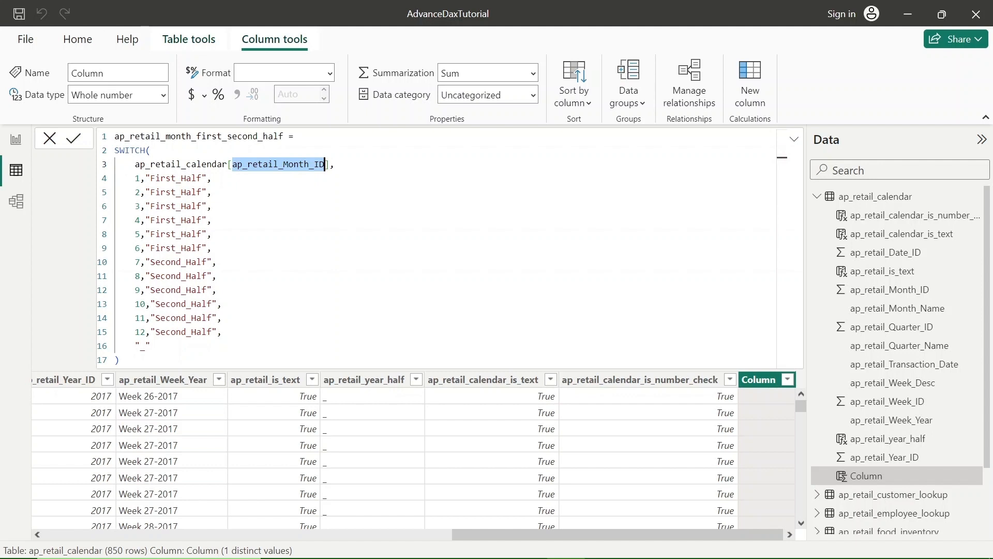
click(139, 178)
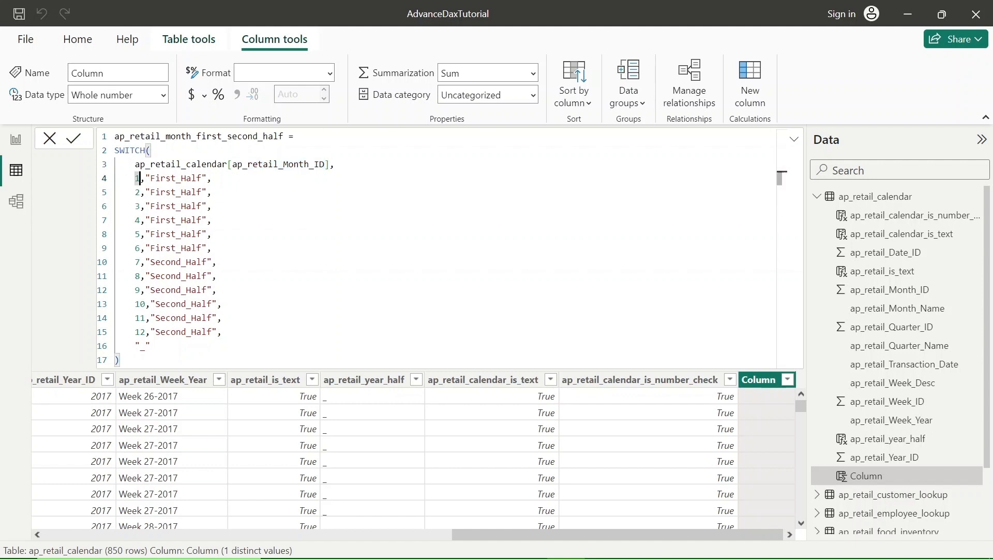
click(176, 178)
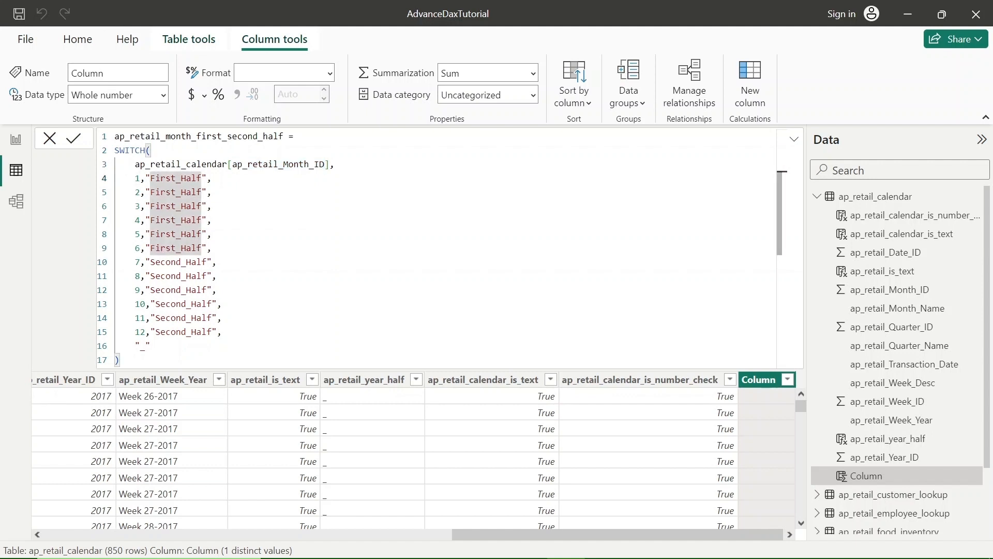
click(136, 192)
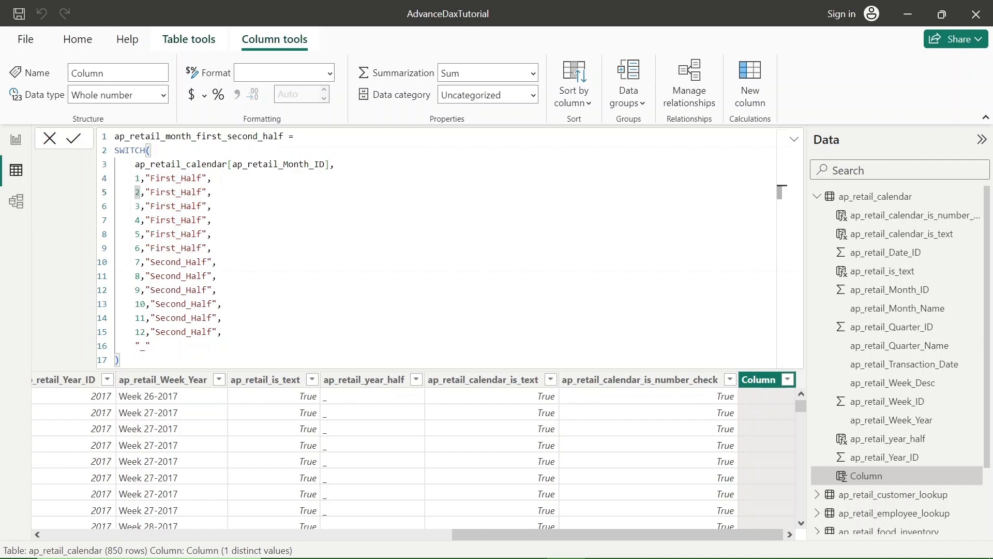
click(165, 192)
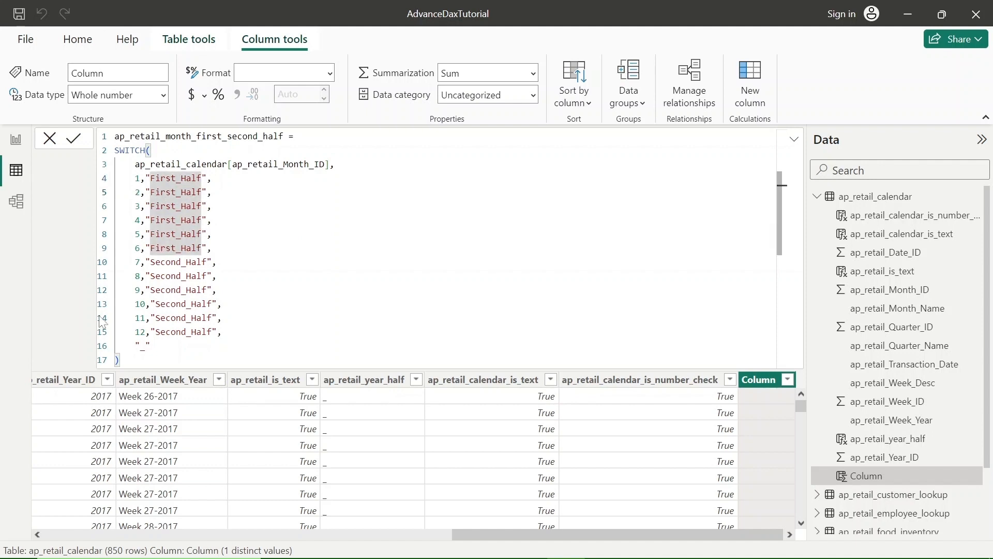
double_click(140, 318)
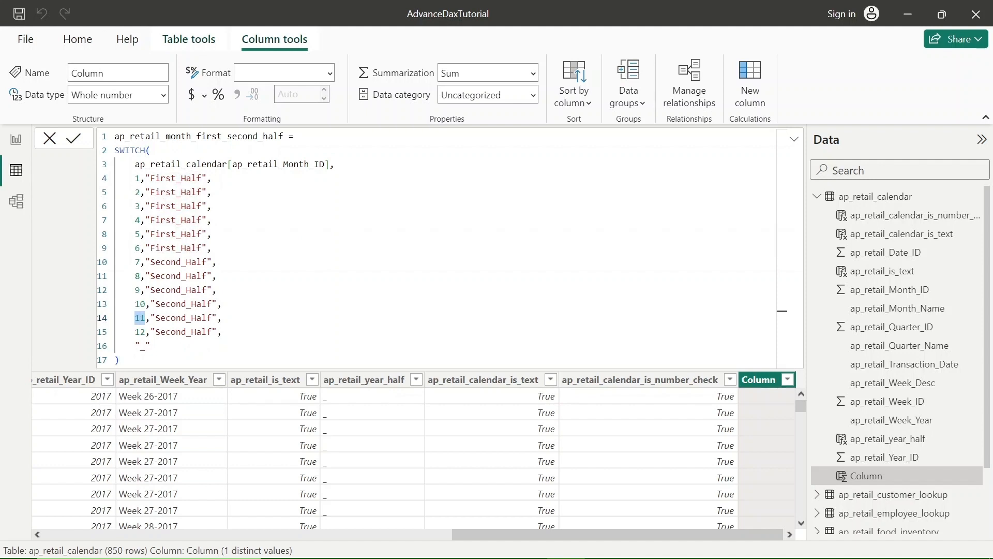
click(171, 317)
double_click(140, 331)
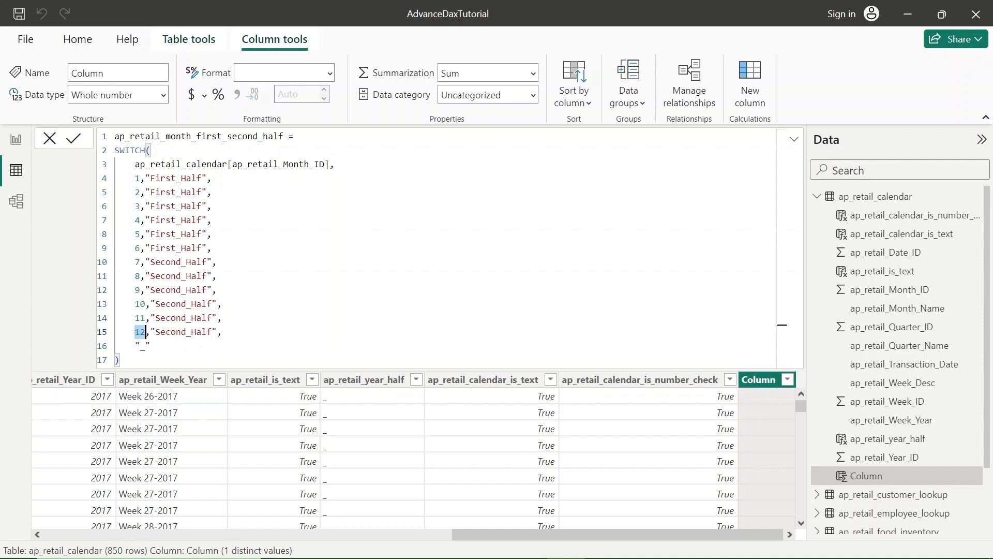
click(175, 332)
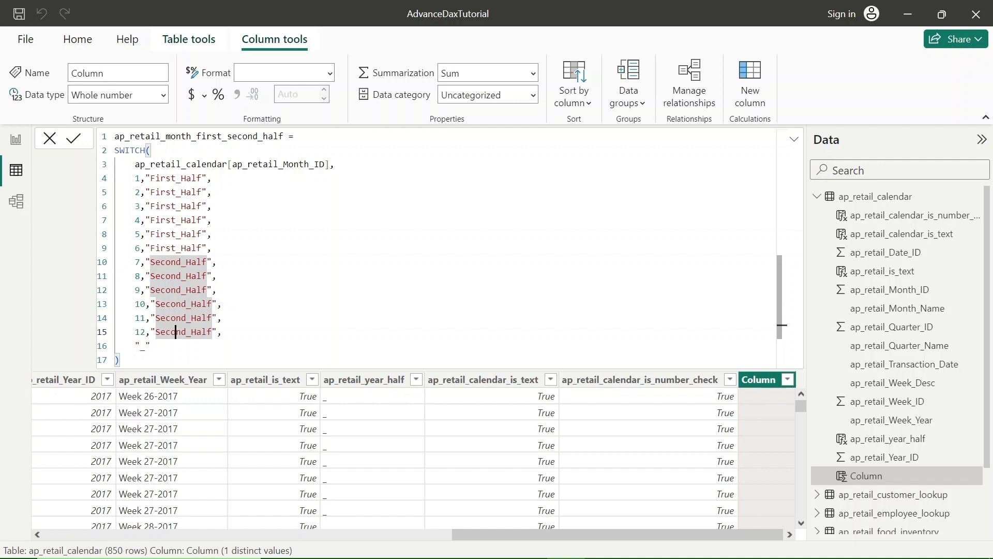
Step: Commit the SWITCH formula to create the ap_retail_month_first_second_half column
click(120, 360)
key(Return)
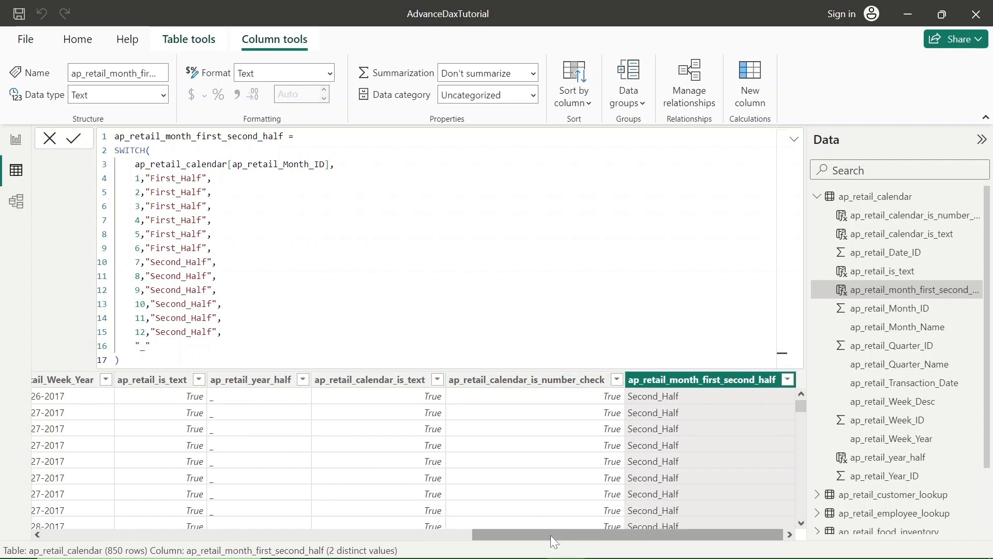
Step: Compare the new column's values with ap_retail_Month_ID for the July and April rows, checking them against the month 7 and 4 formula lines
drag(555, 536, 235, 525)
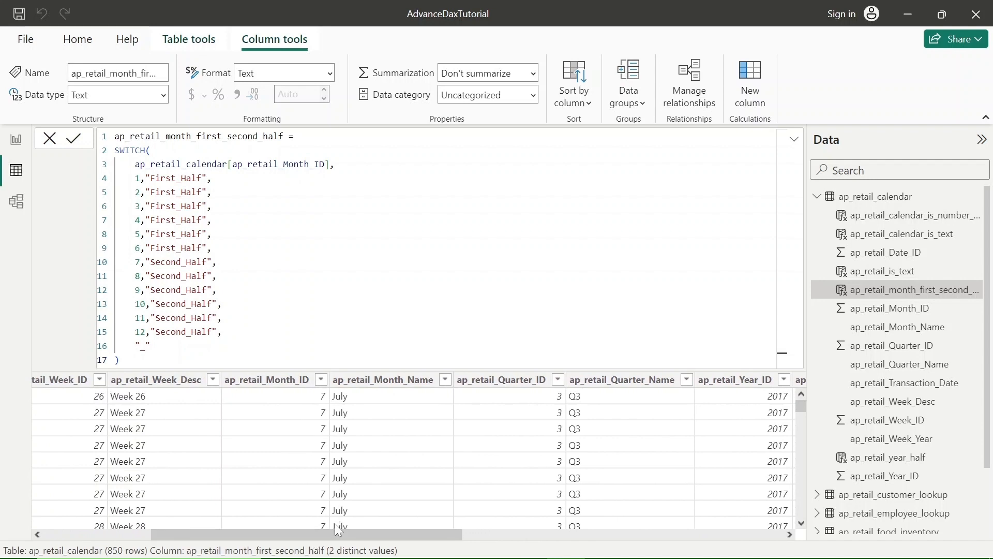
drag(335, 532, 753, 532)
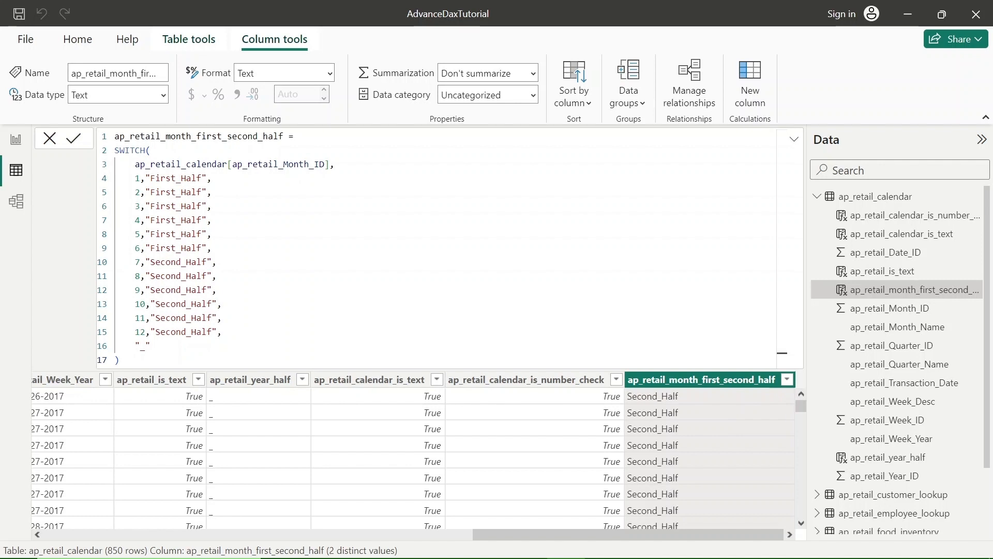
double_click(166, 262)
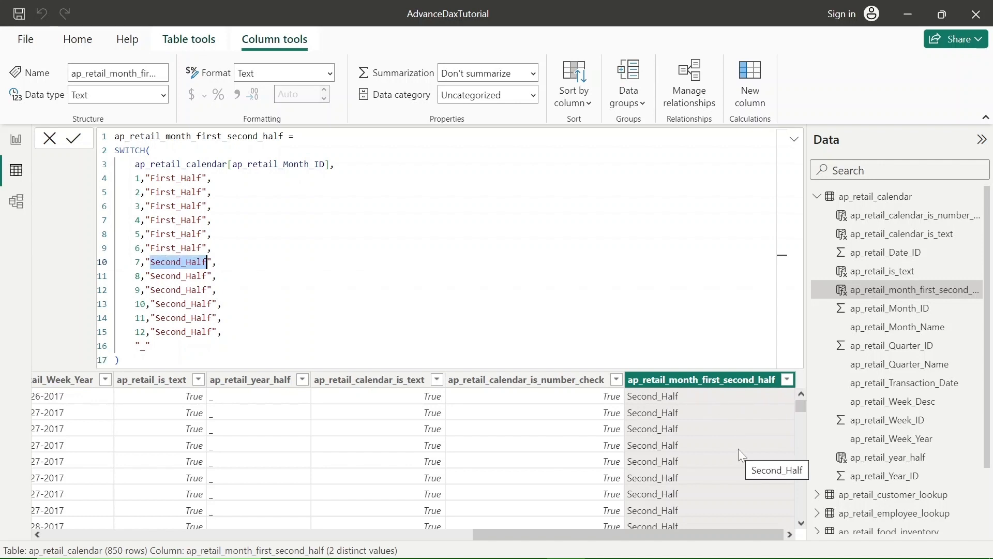
scroll(738, 449, down, 10)
scroll(739, 449, down, 20)
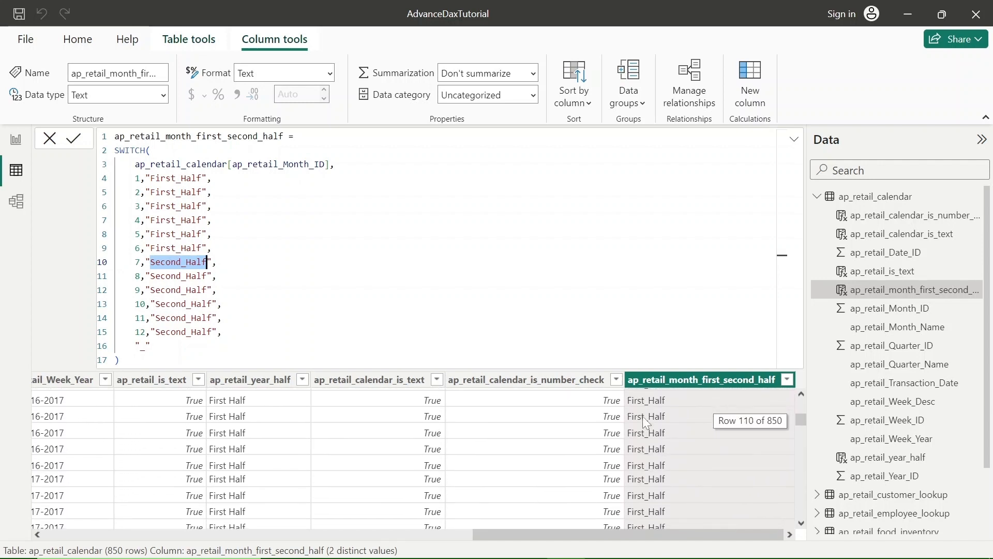
drag(566, 531, 126, 529)
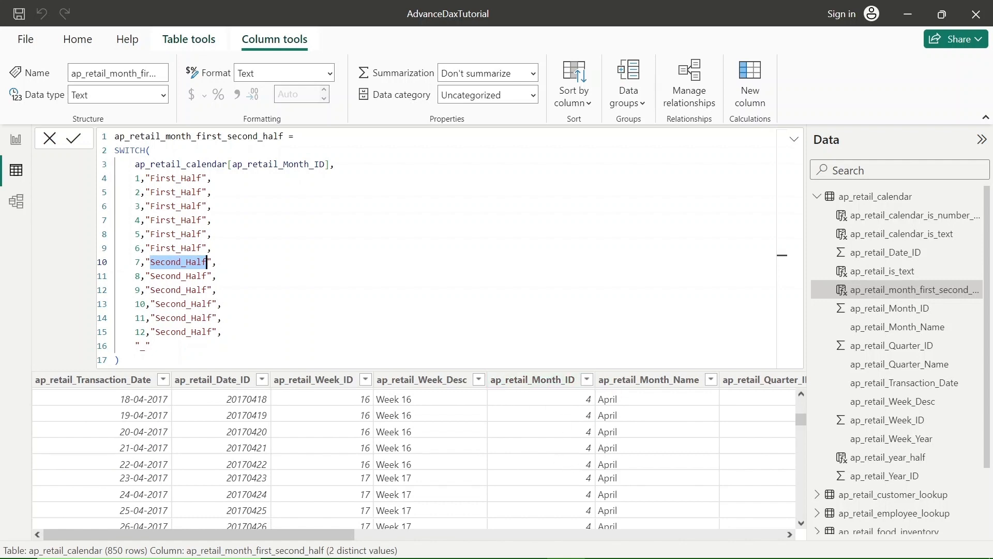
double_click(175, 220)
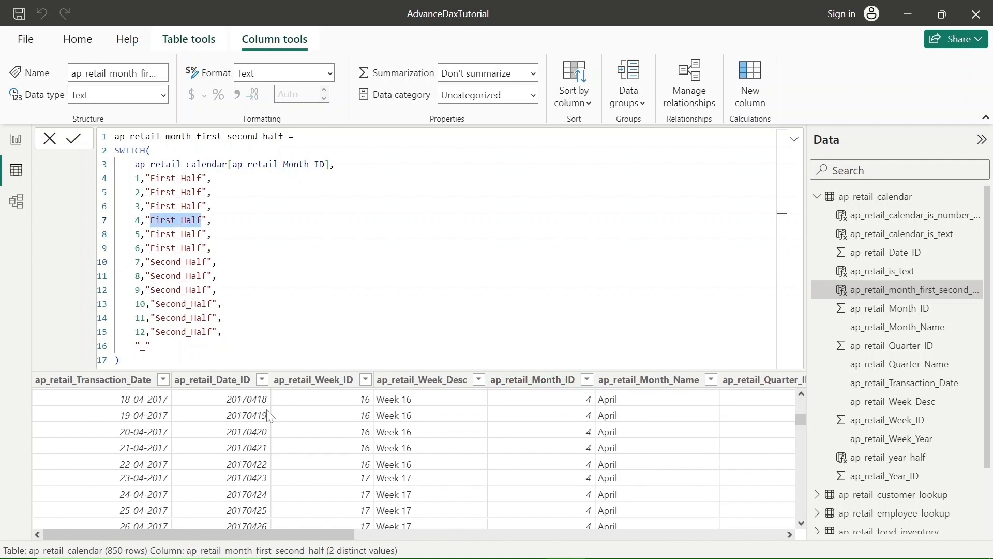
drag(284, 533, 796, 528)
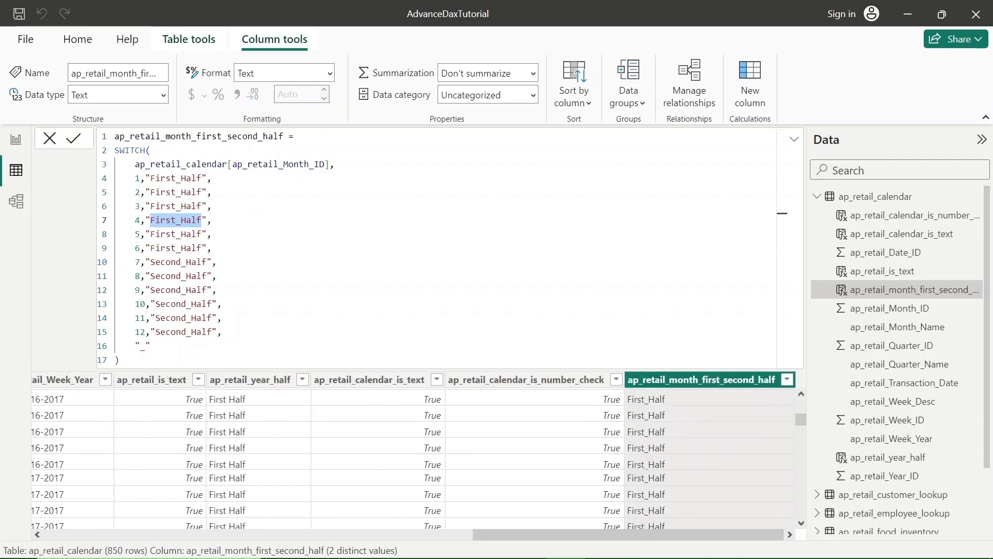
Step: Recheck the SWITCH function, its ap_retail_Month_ID expression and the first value-result pair, 1 with First_Half
double_click(119, 150)
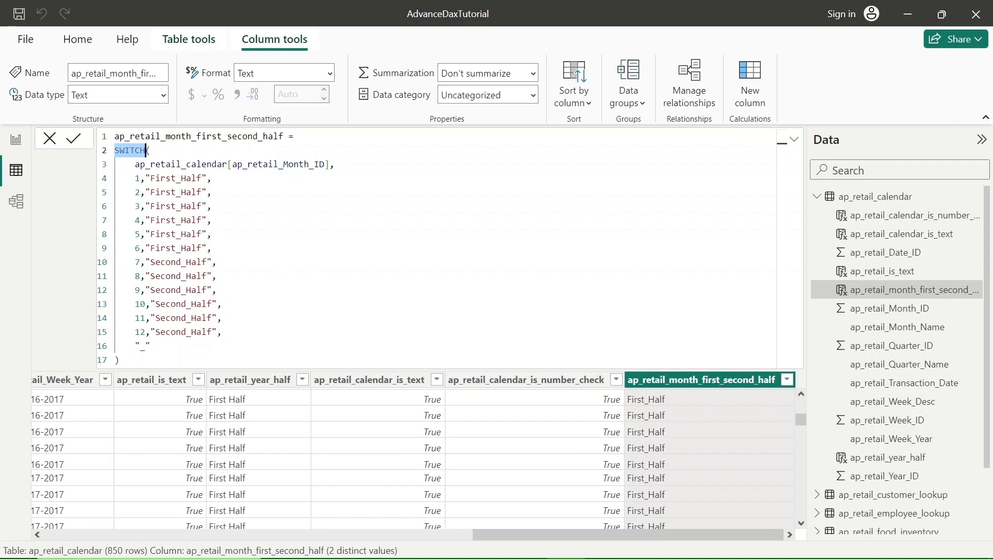
double_click(268, 164)
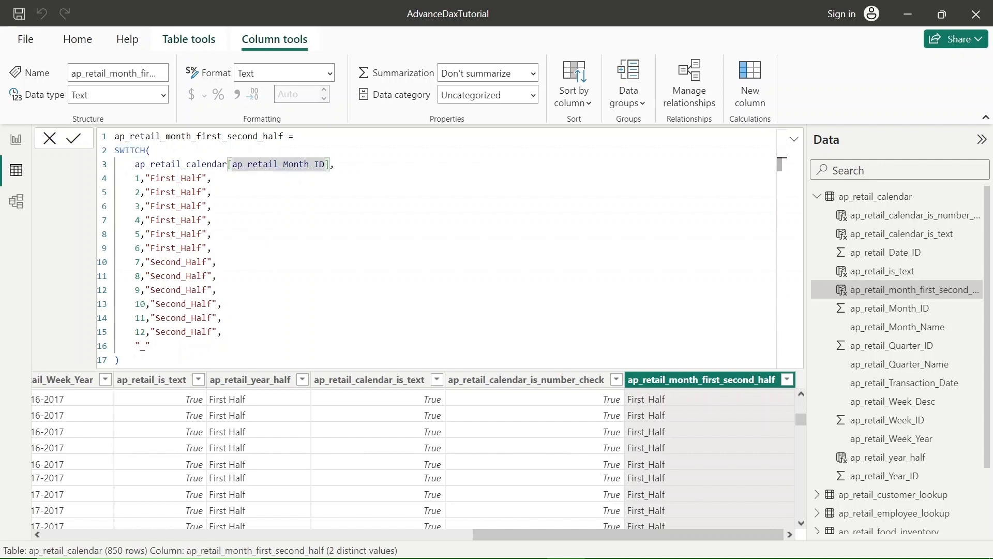
click(136, 178)
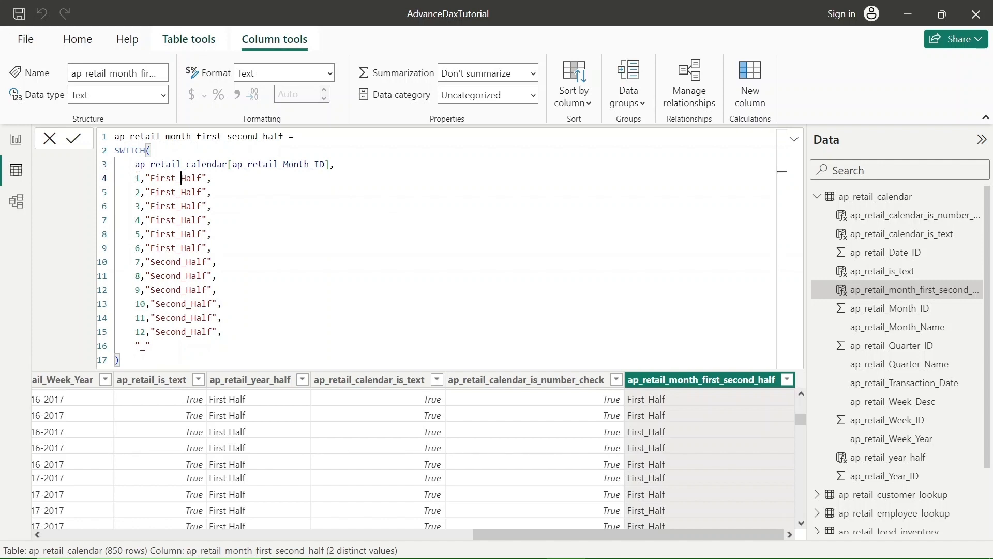
double_click(182, 178)
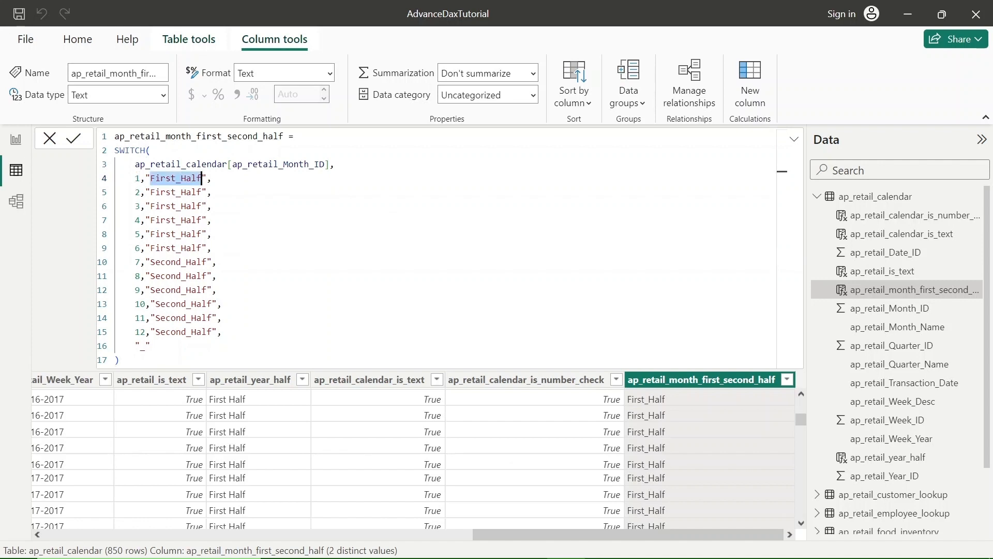
Step: Switch to the PowerPoint slide show to view the DAX Switch Function example matrix, and return to the Power BI report
key(alt+Tab)
key(Right)
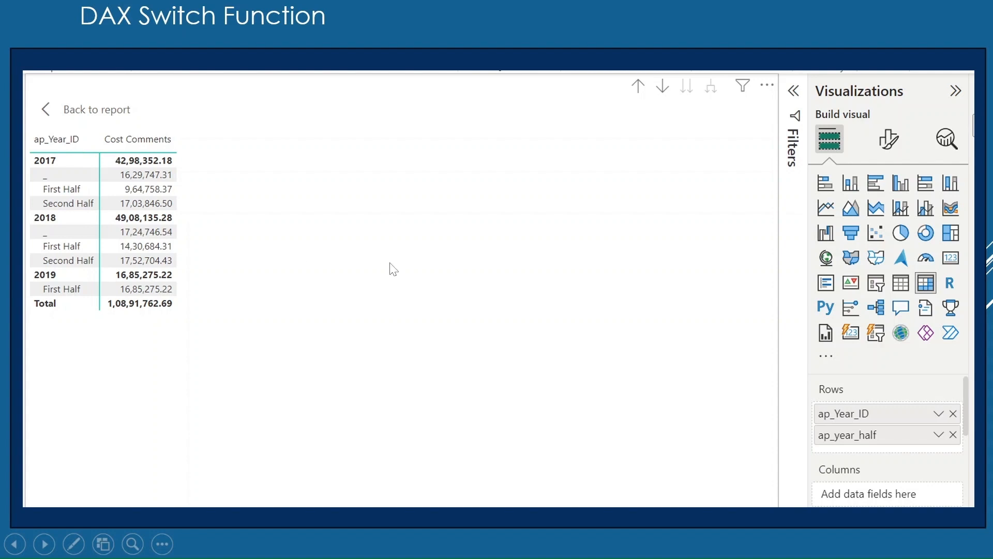
key(alt+Tab)
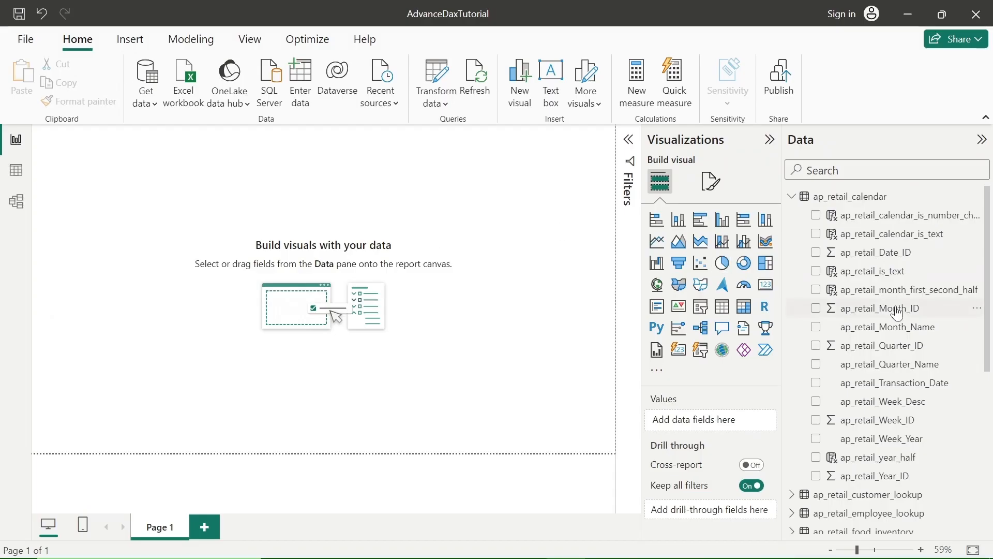
Step: Add a matrix visual to the report page with the fields ap_retail_Year_ID and ap_retial_customer_sales
click(744, 309)
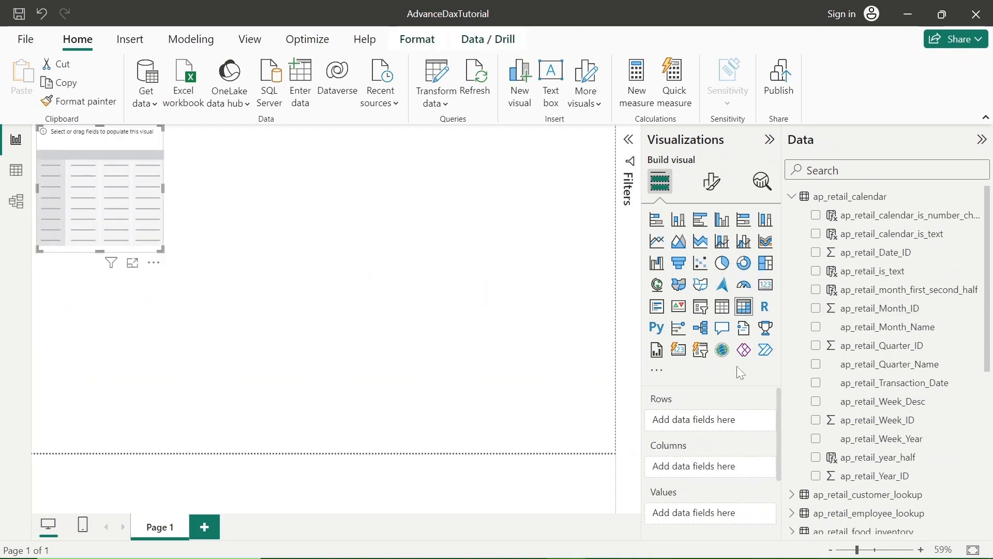
click(817, 476)
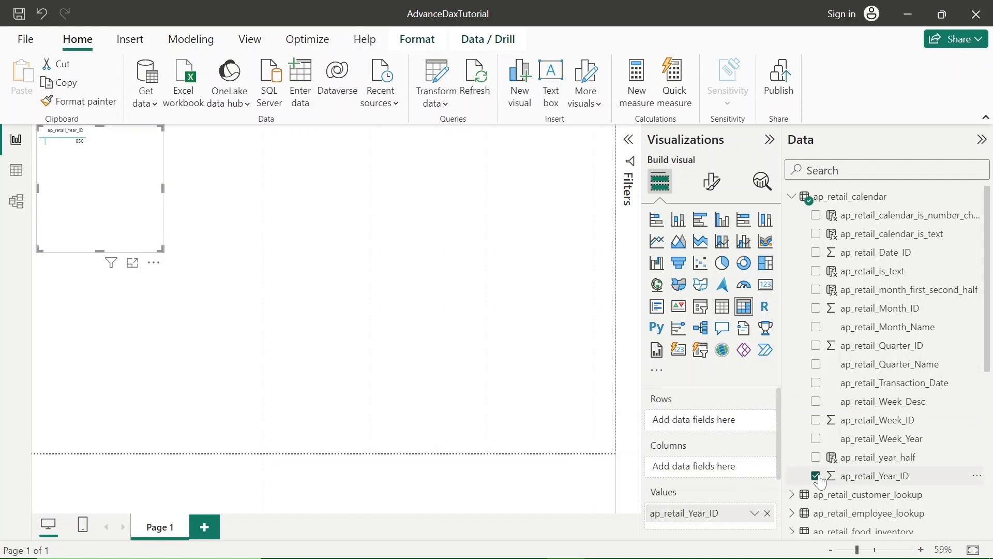
click(817, 476)
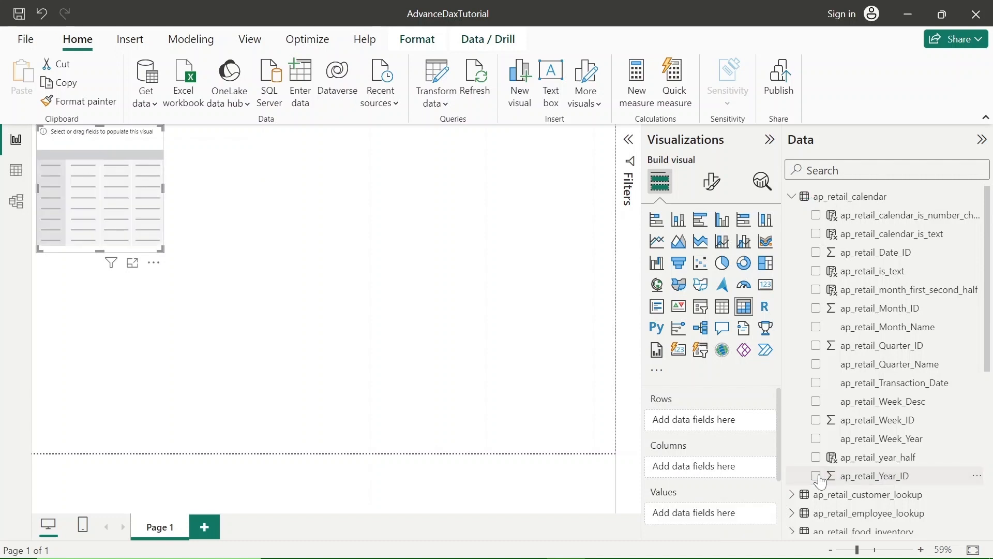
click(816, 476)
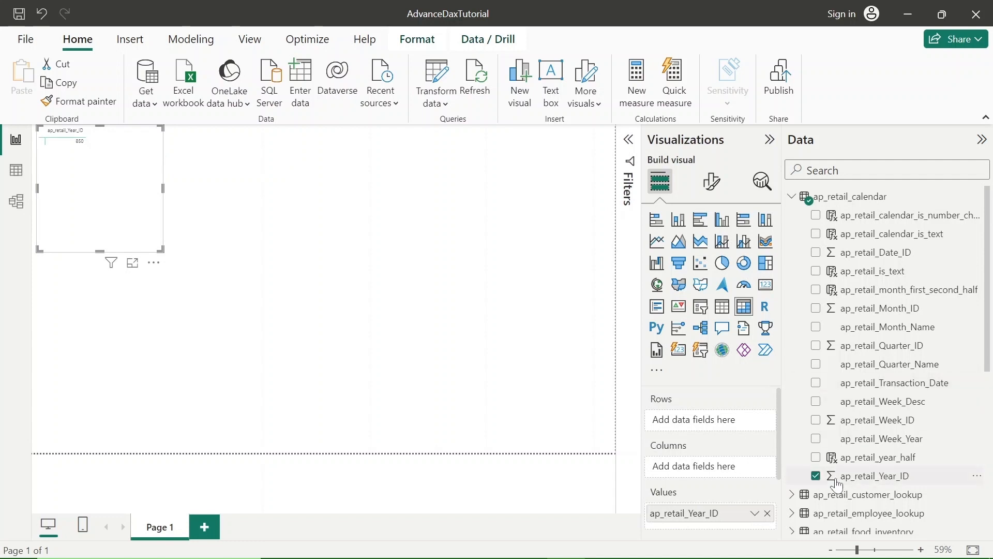
scroll(828, 481, down, 5)
scroll(837, 485, down, 1)
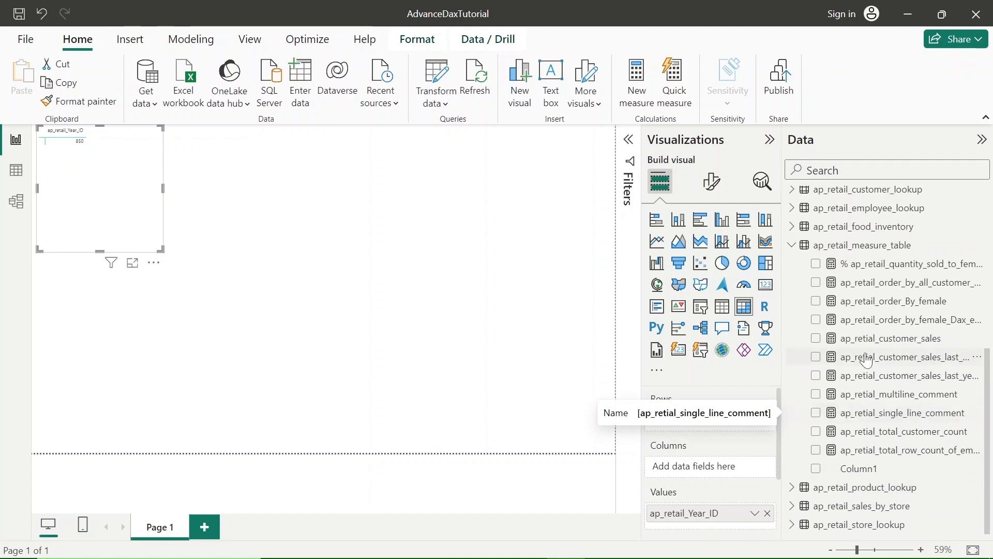
click(818, 340)
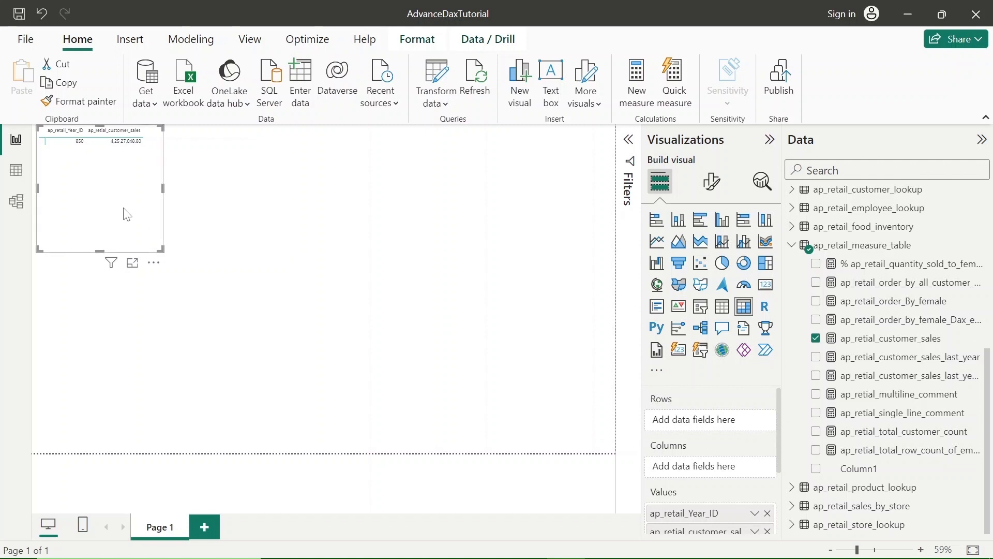
Step: Set the matrix rows to ap_retail_Year_ID followed by ap_retail_month_first_second_half, and expand all rows down one hierarchy level
scroll(876, 397, up, 5)
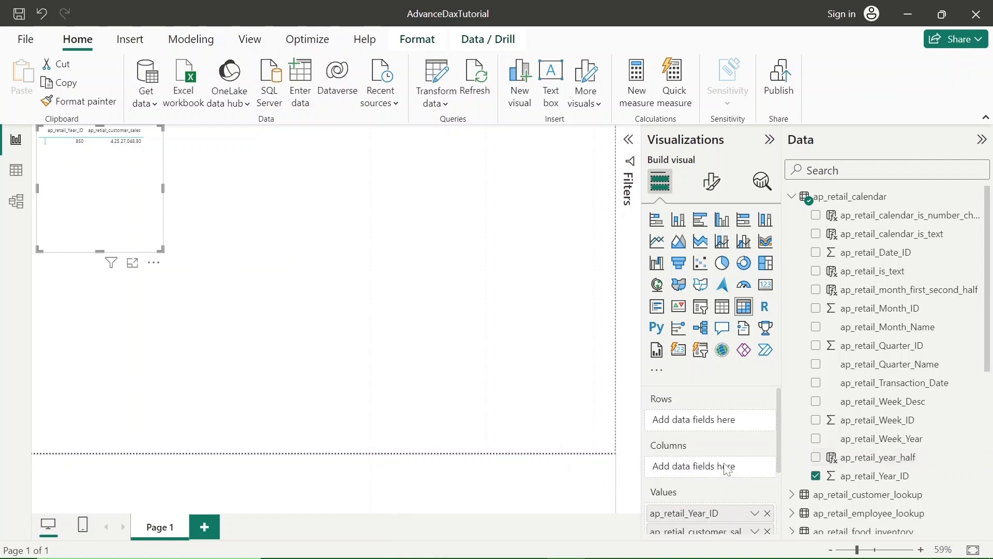
scroll(725, 468, down, 1)
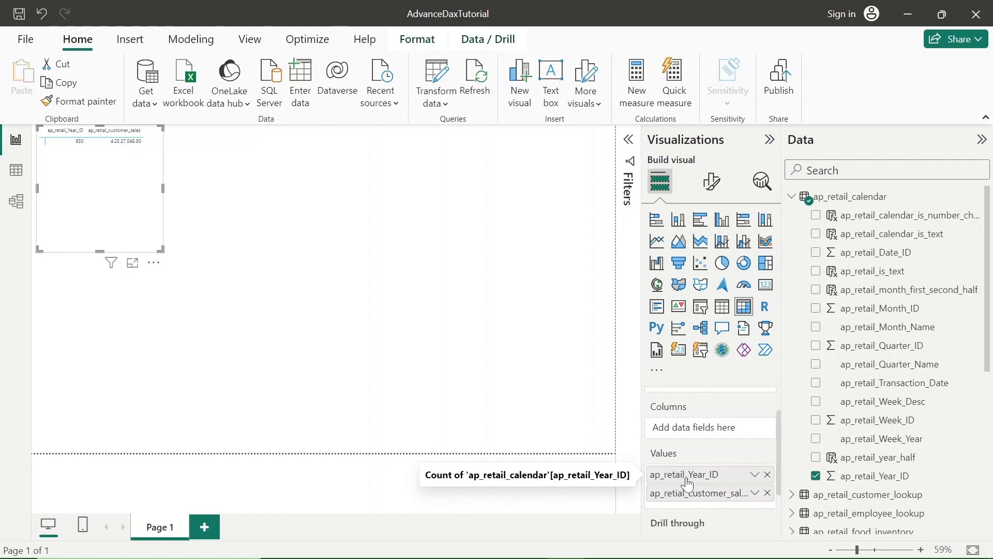
drag(701, 480, 690, 435)
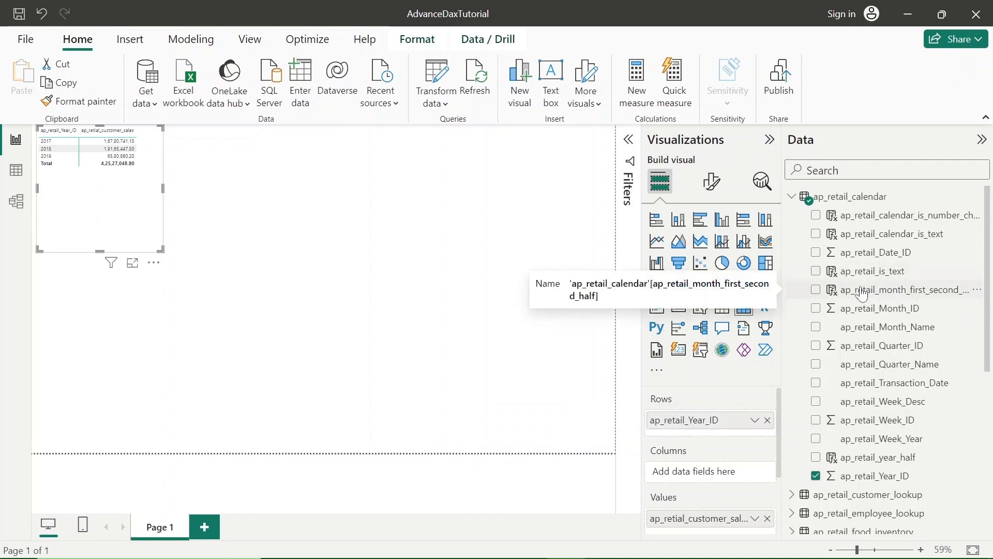
drag(862, 293, 696, 439)
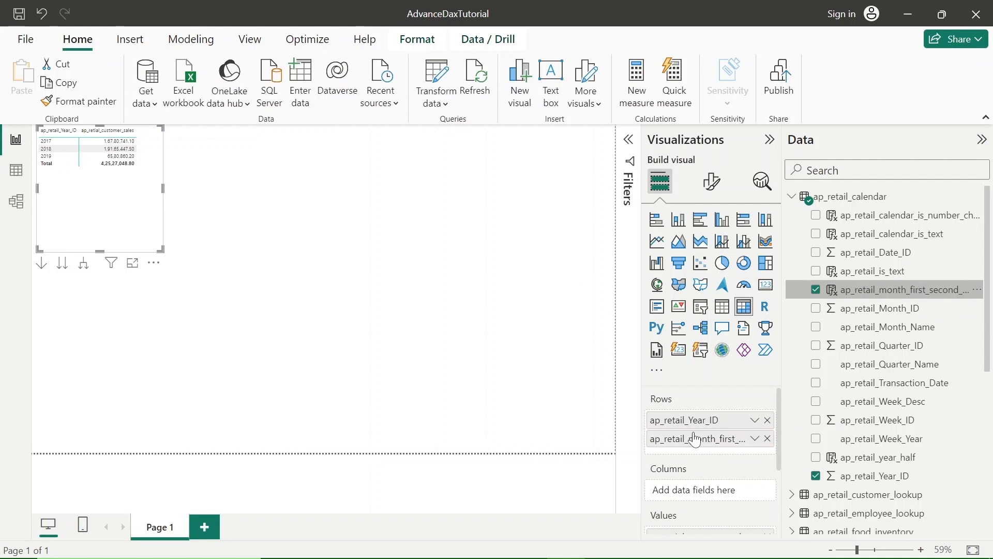
click(83, 266)
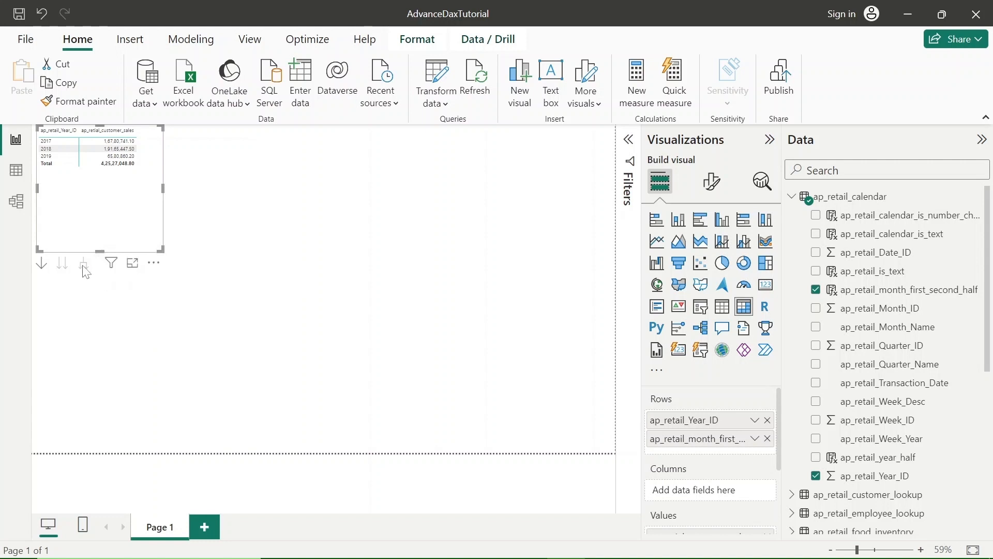
Step: Enlarge the matrix in focus mode to examine the half-year sales, including the 2017 Second_Half row, and return to the report
click(133, 264)
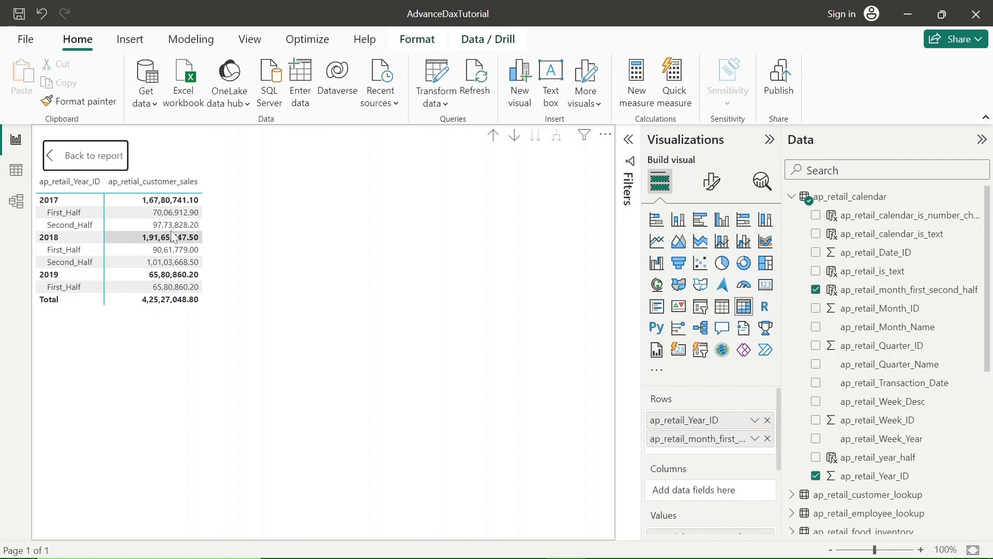
click(73, 226)
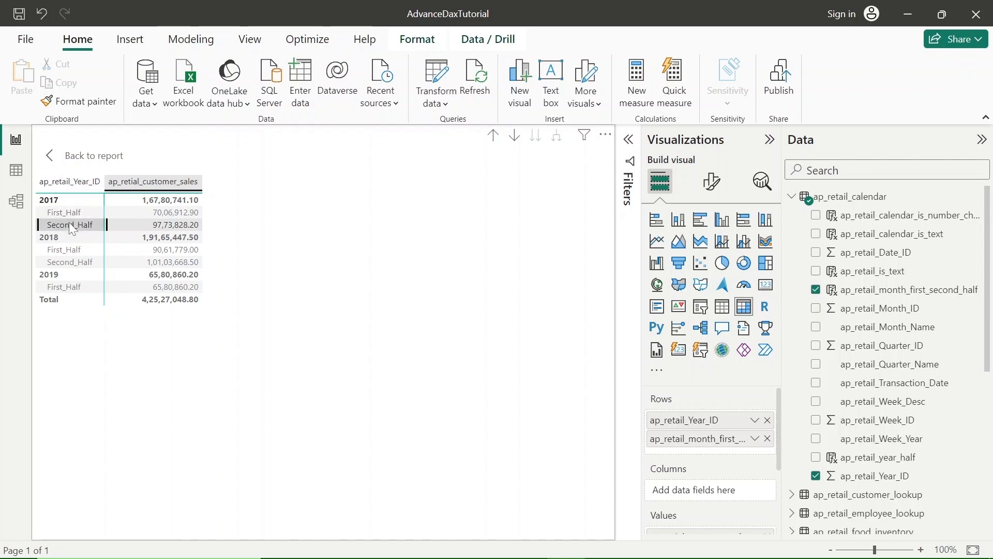
click(54, 165)
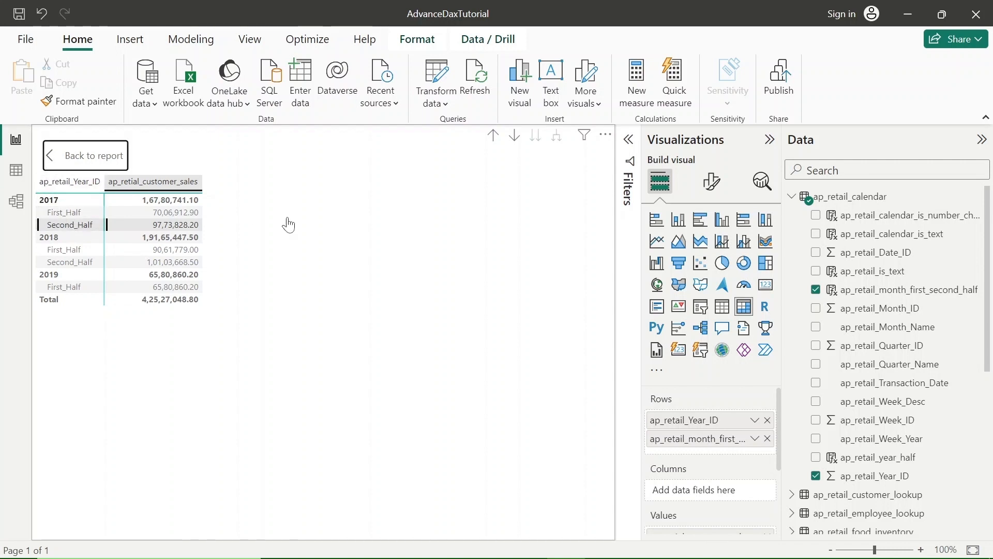
Step: Review the ap_retail_month_first_second_half column name and the SWITCH function in the calendar table's formula
click(16, 171)
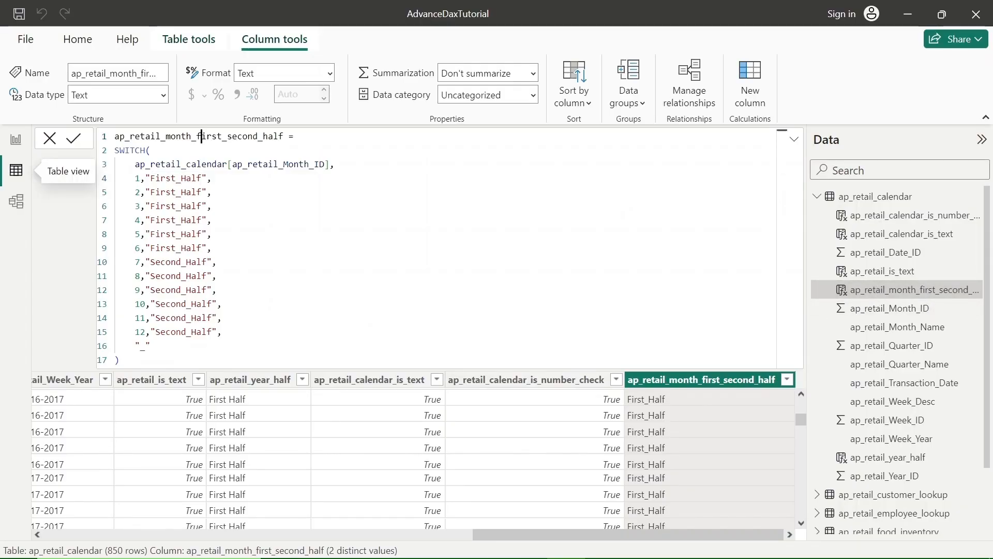
double_click(215, 136)
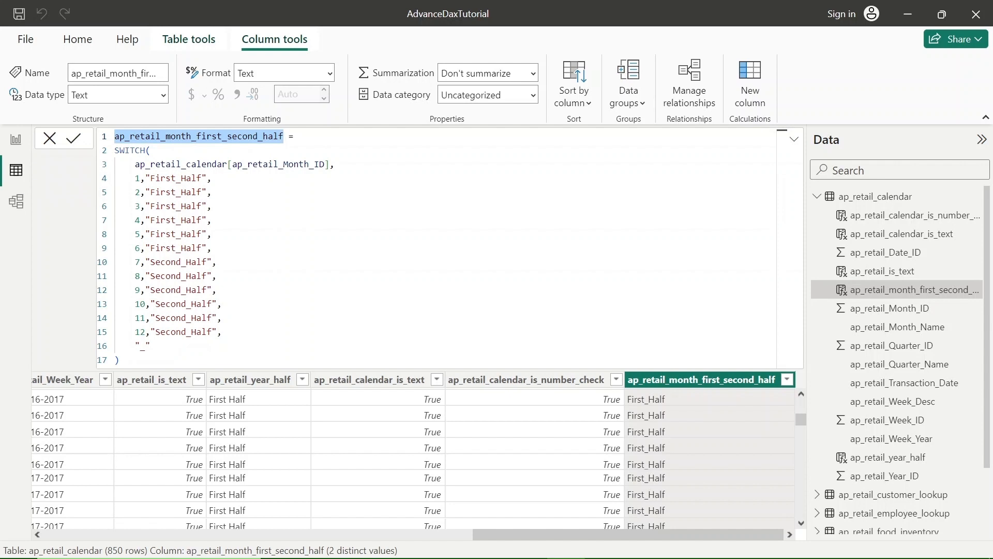
double_click(130, 151)
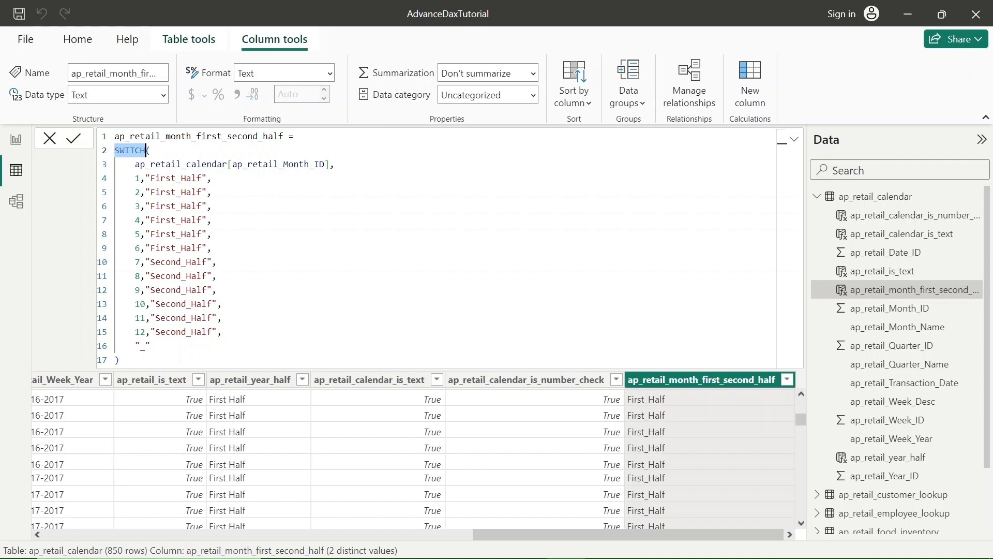
key(alt+Tab)
key(Right)
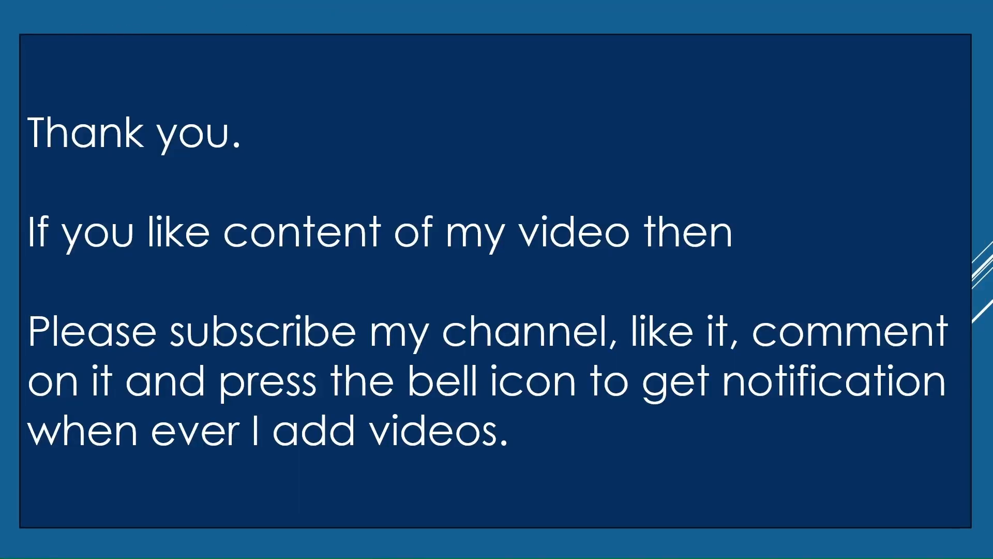